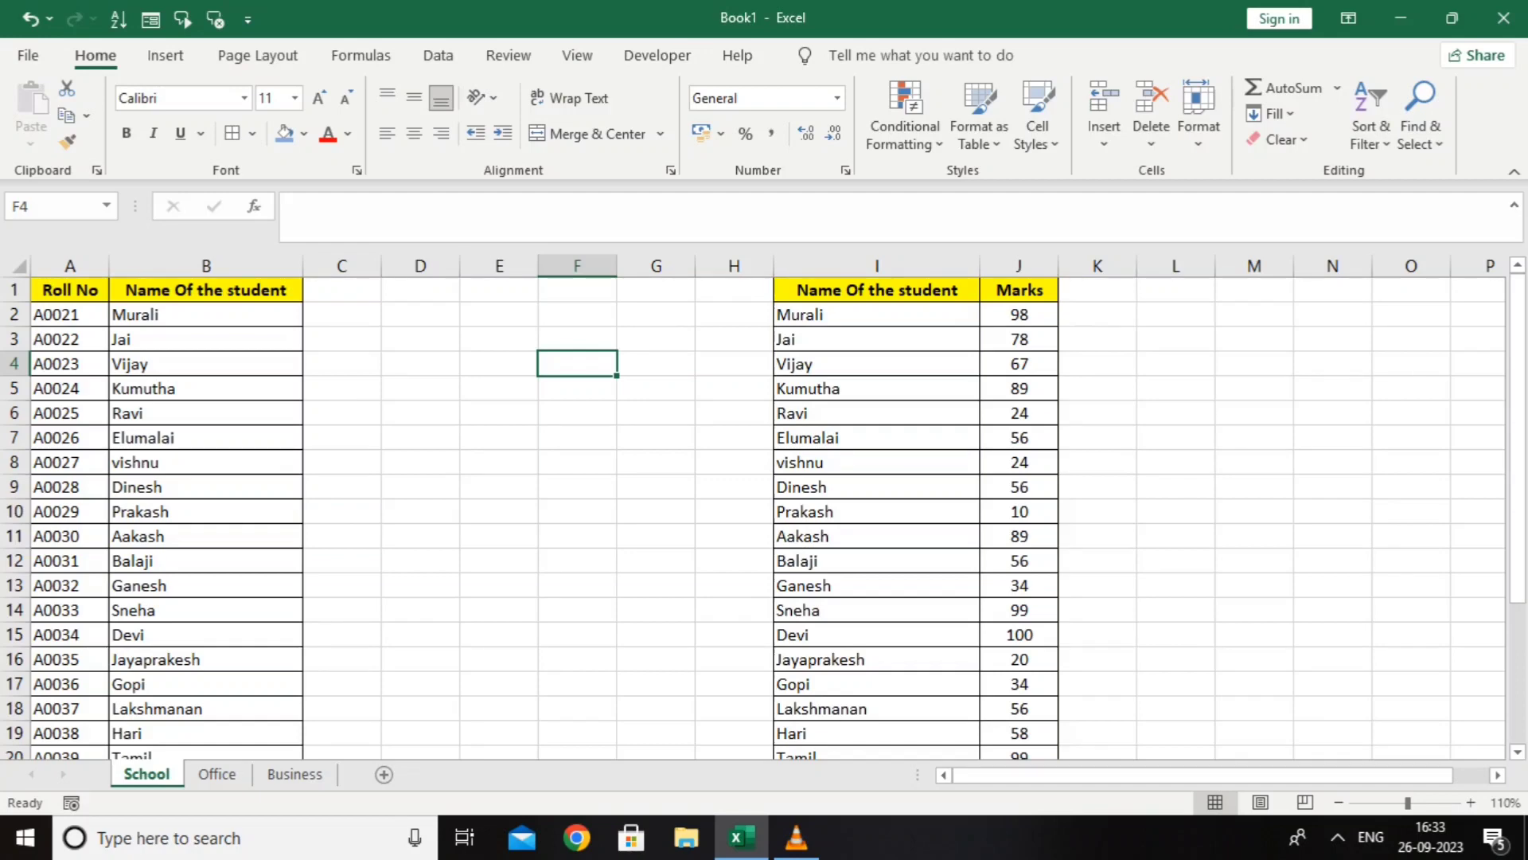
Sort the student names in B2:B21 from A to Z, continuing with the current selection so the roll numbers are excluded.
left_click_drag(159, 315, 303, 721)
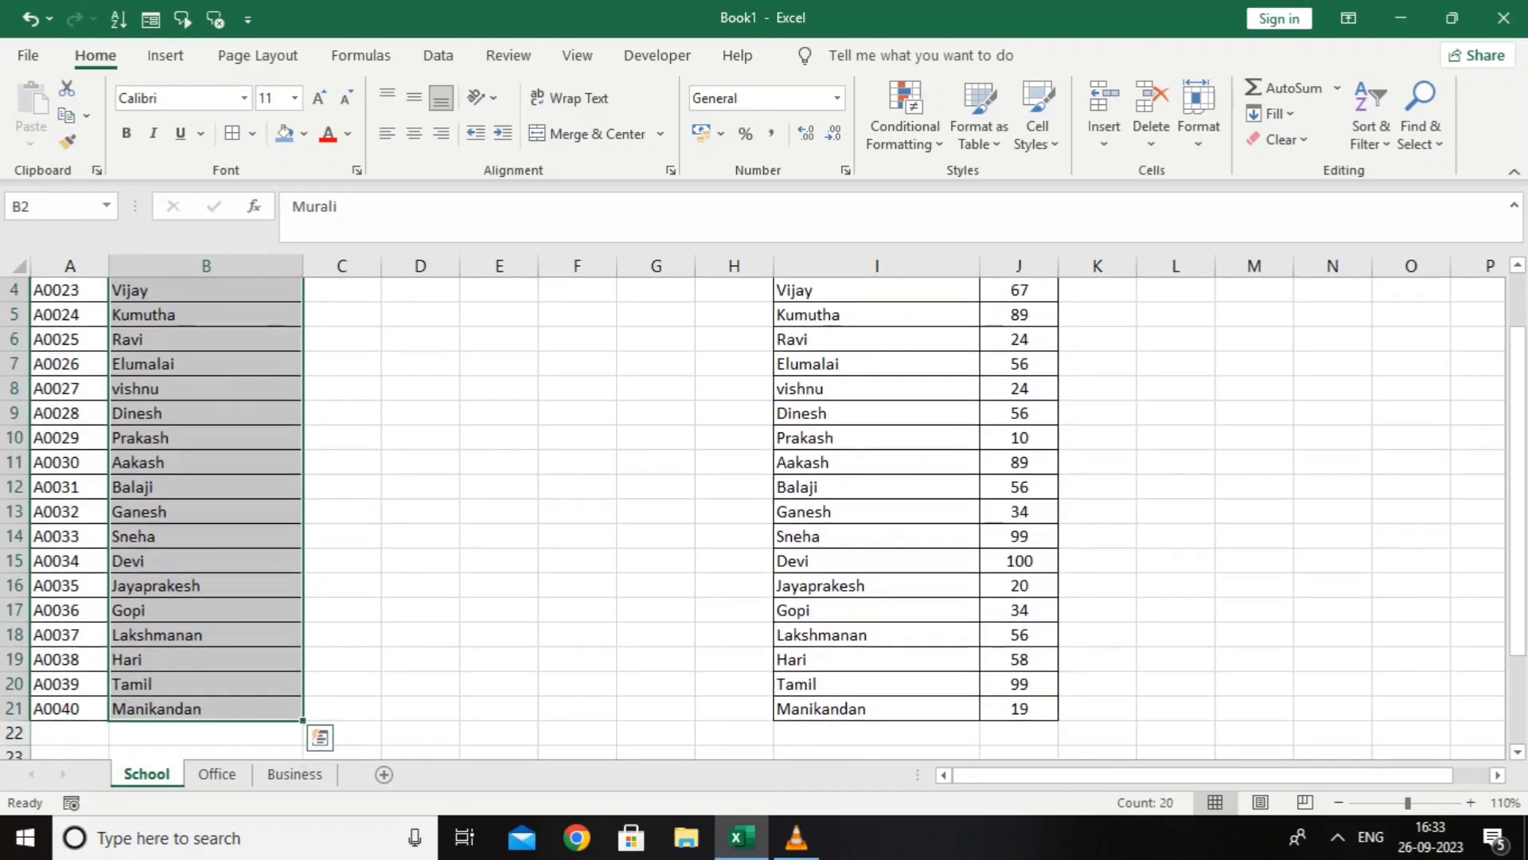
right_click(272, 700)
mouse_move(327, 594)
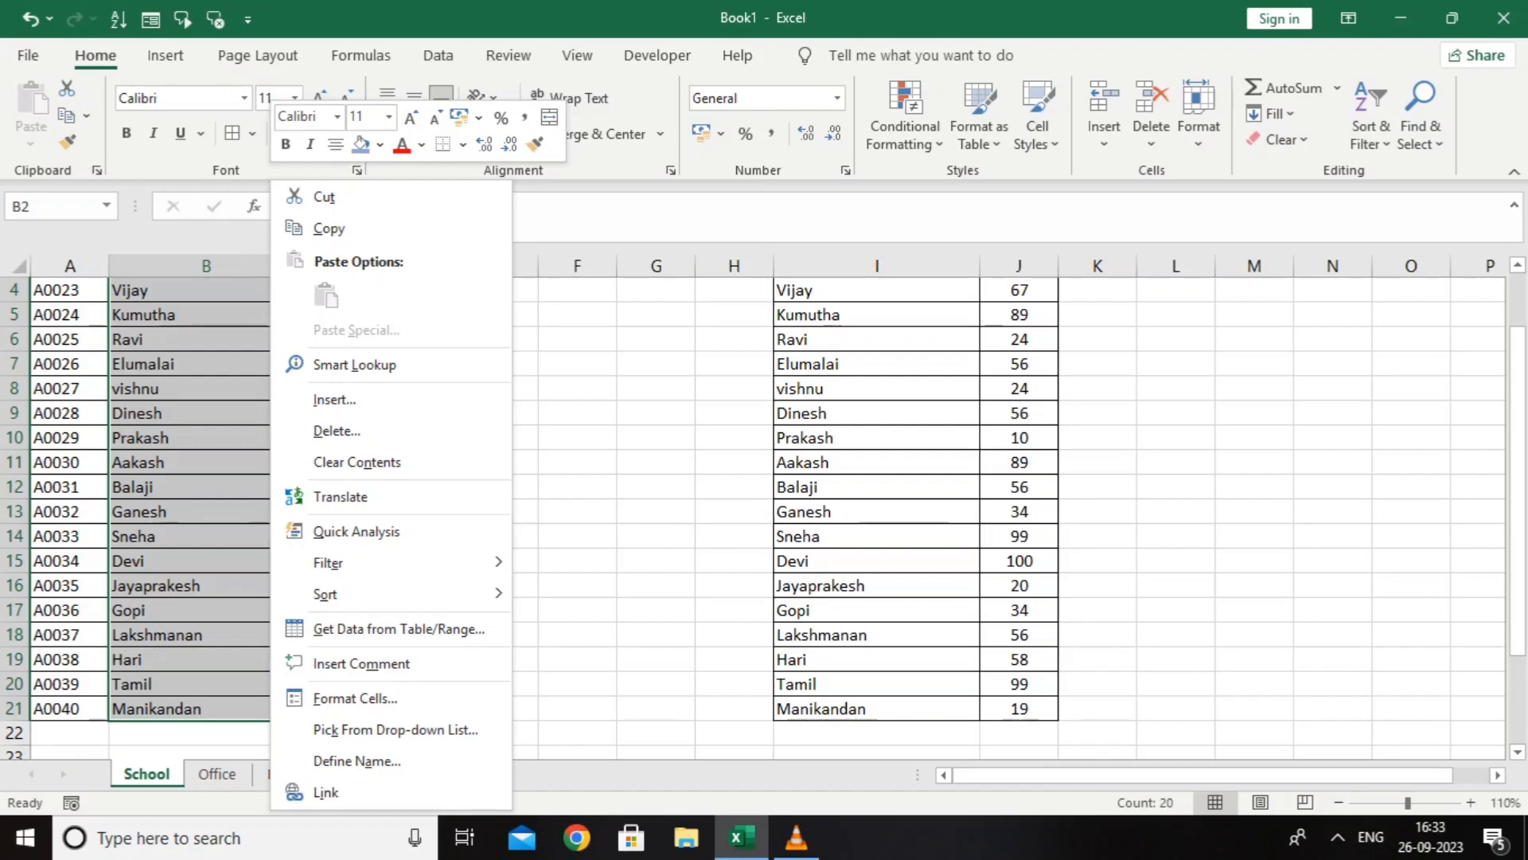
left_click(1371, 119)
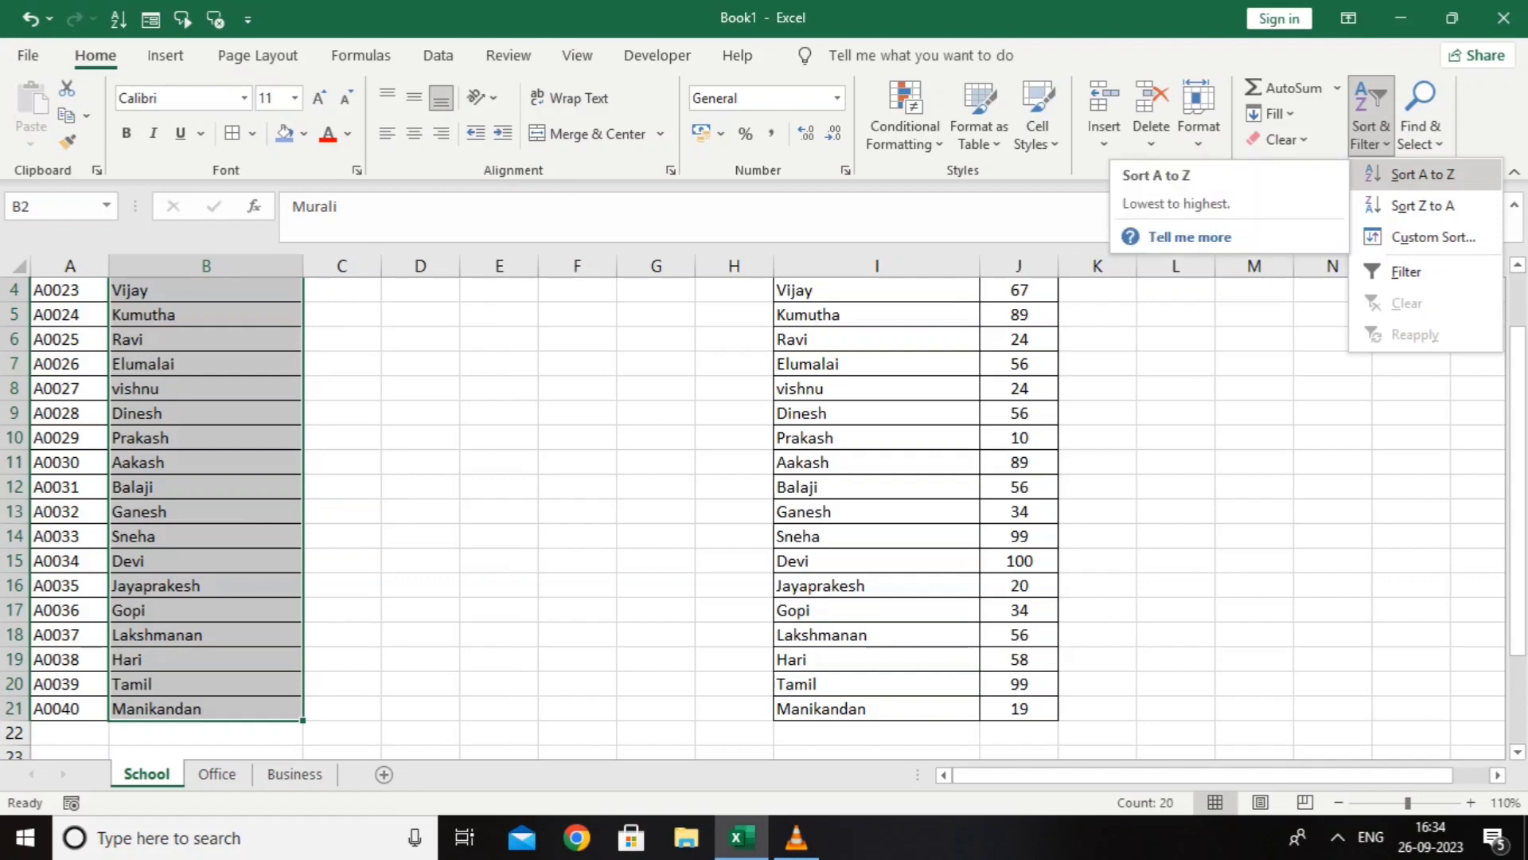
left_click(1423, 175)
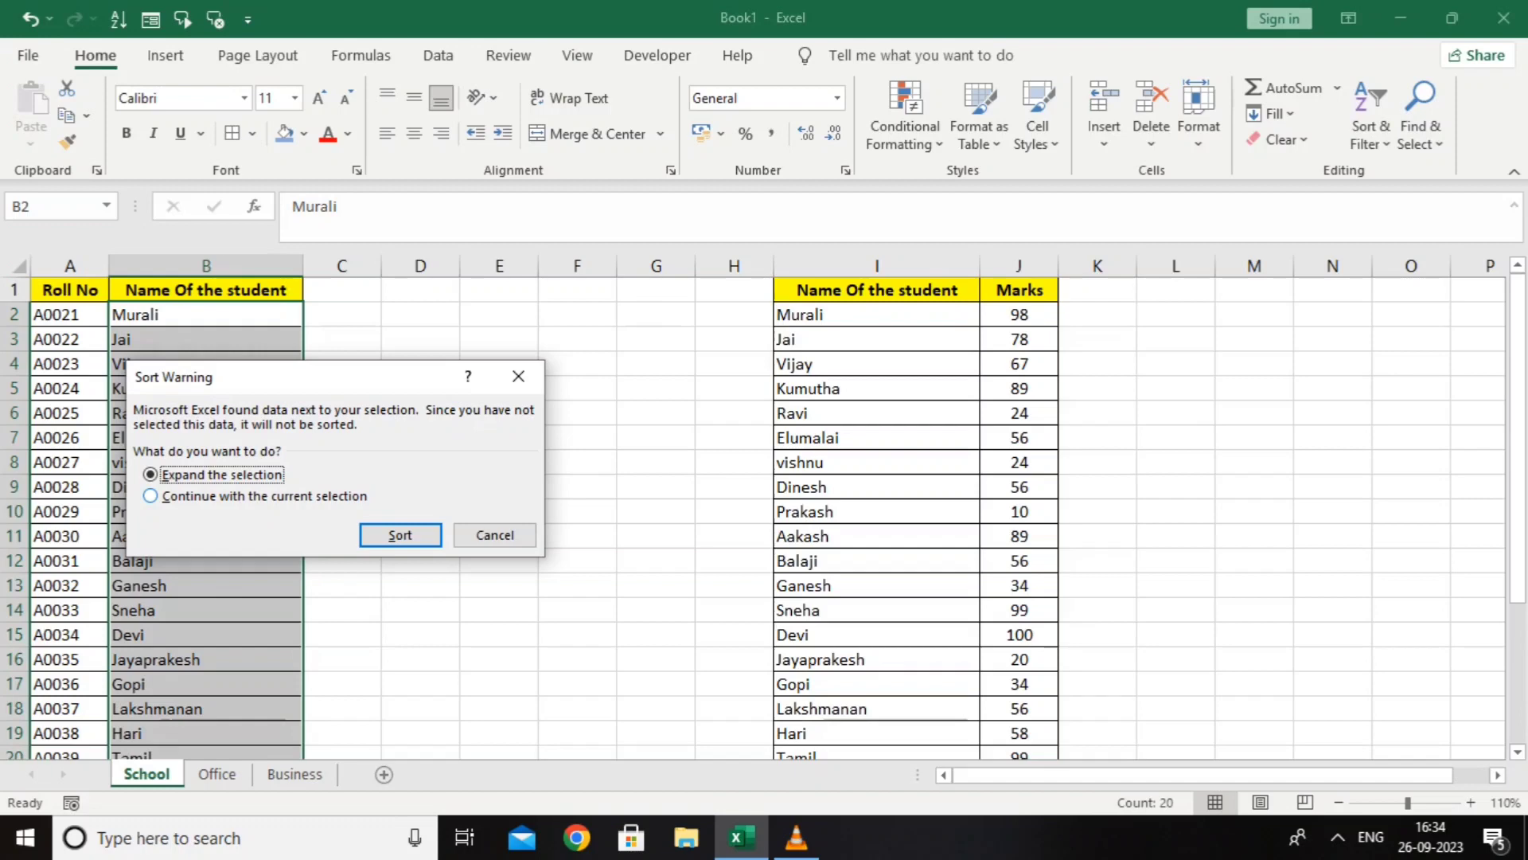
key("Down")
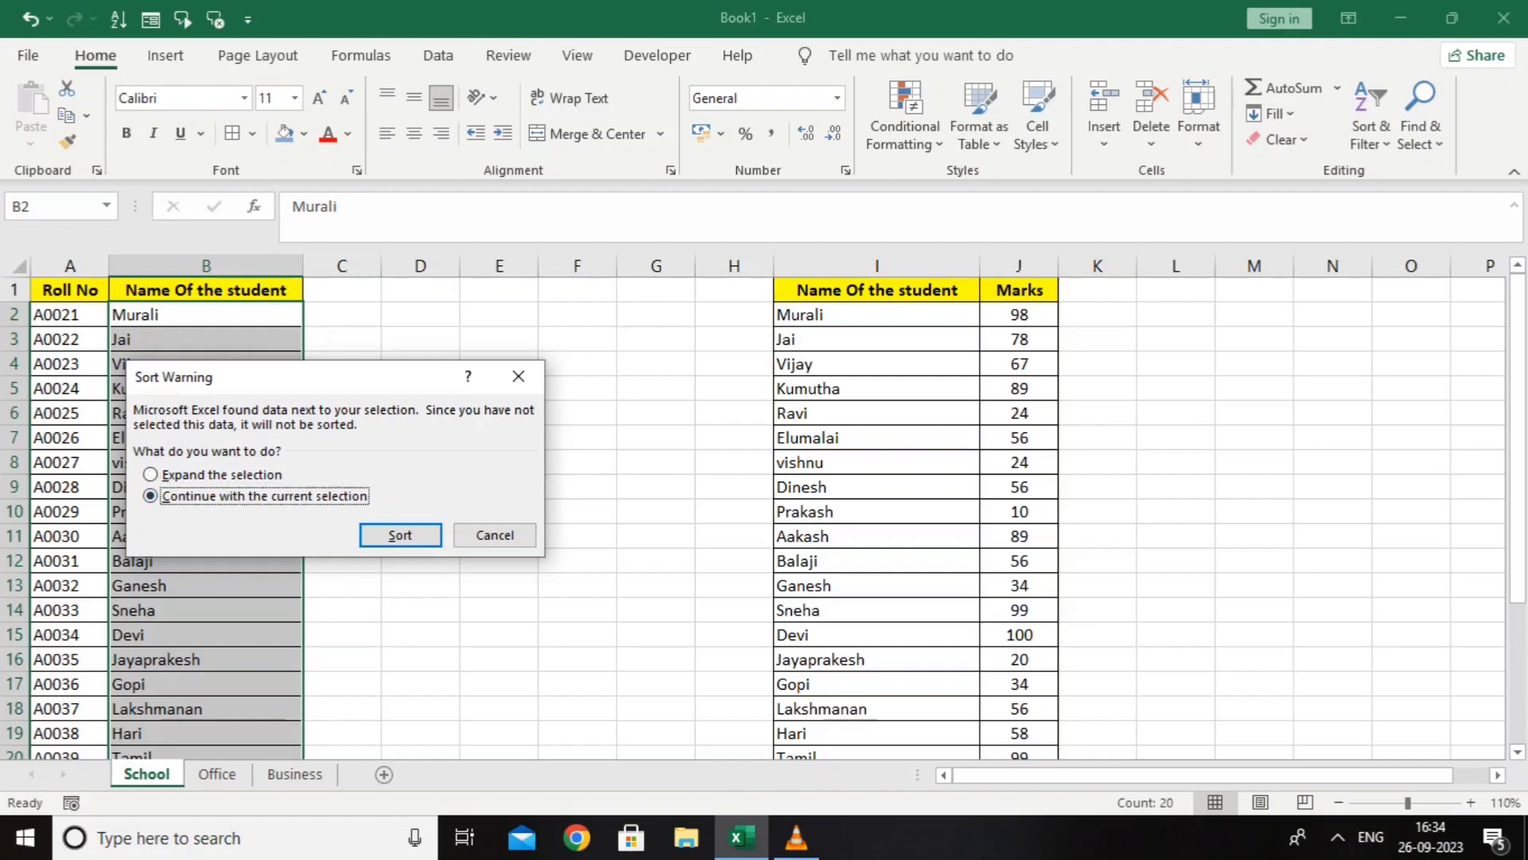
key("Return")
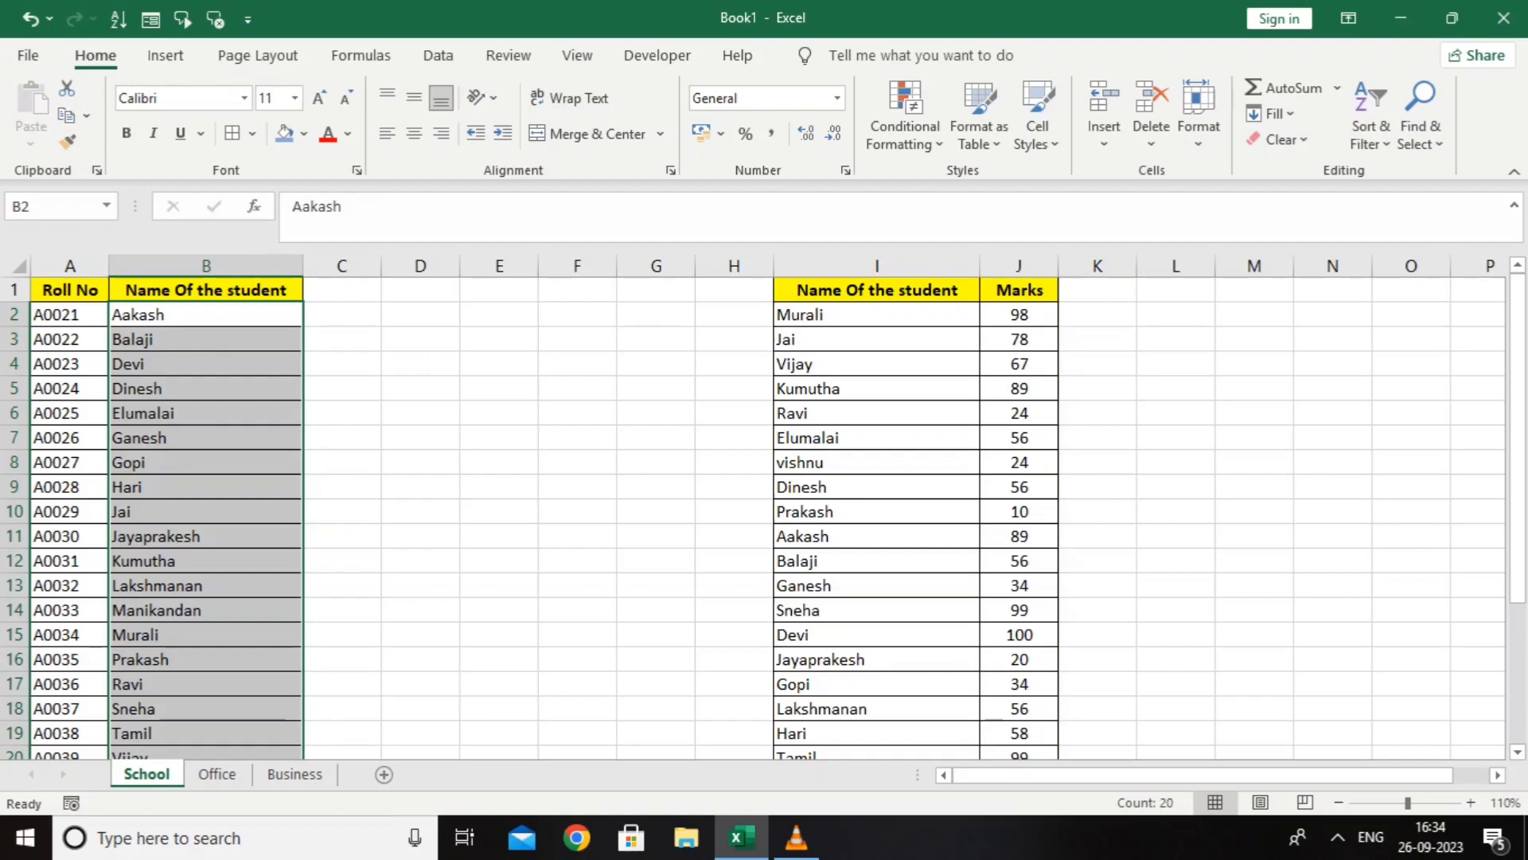
left_click(734, 487)
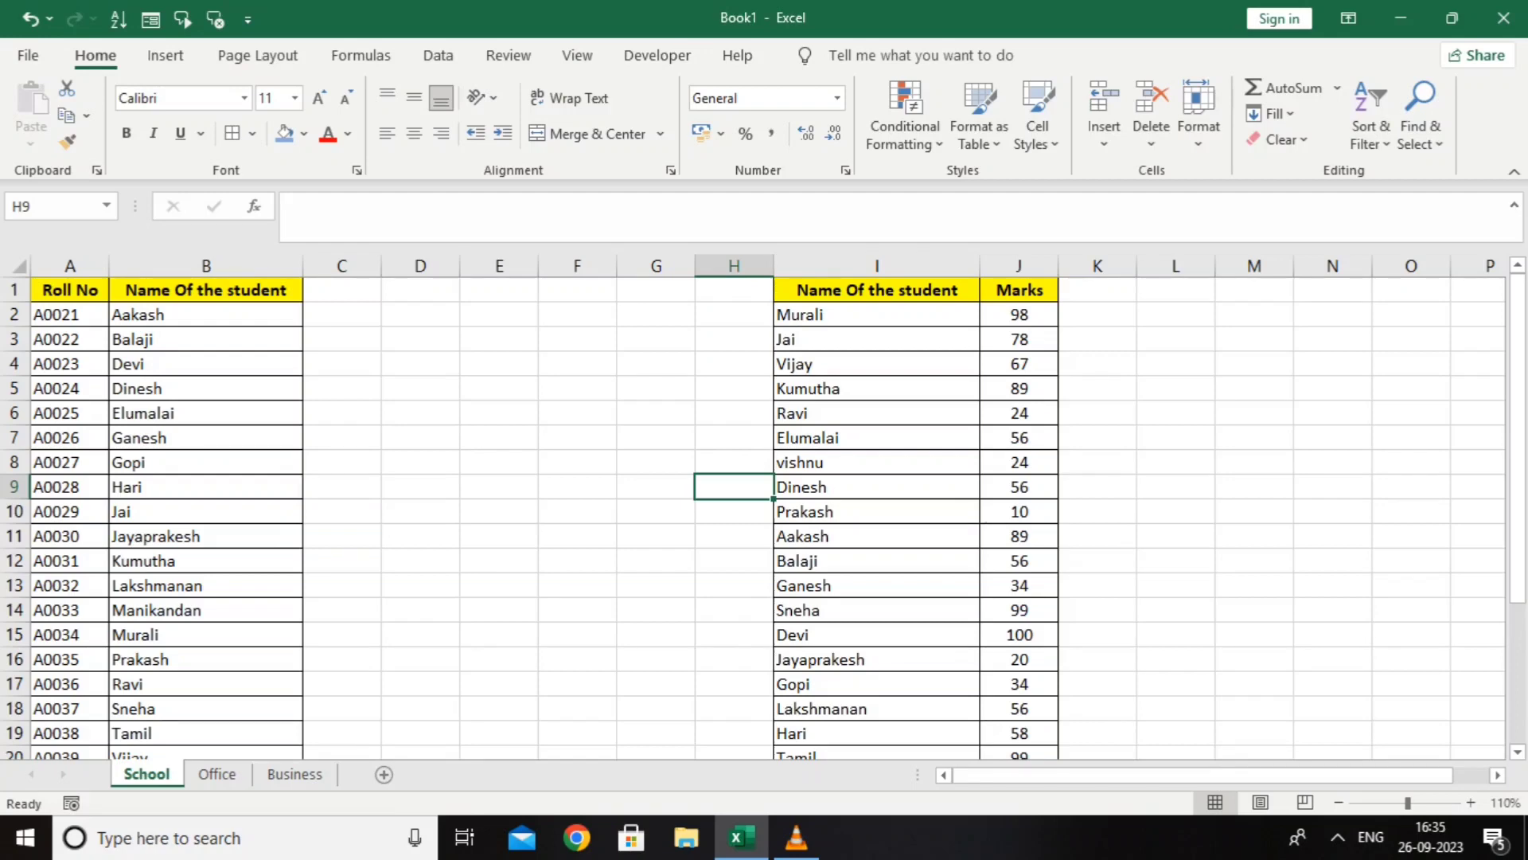
Custom-sort the student marks table in I1:J21 by Marks on cell values, ordered Largest to Smallest.
scroll(765, 510, "down", 2)
scroll(764, 510, "up", 2)
left_click_drag(875, 289, 1022, 712)
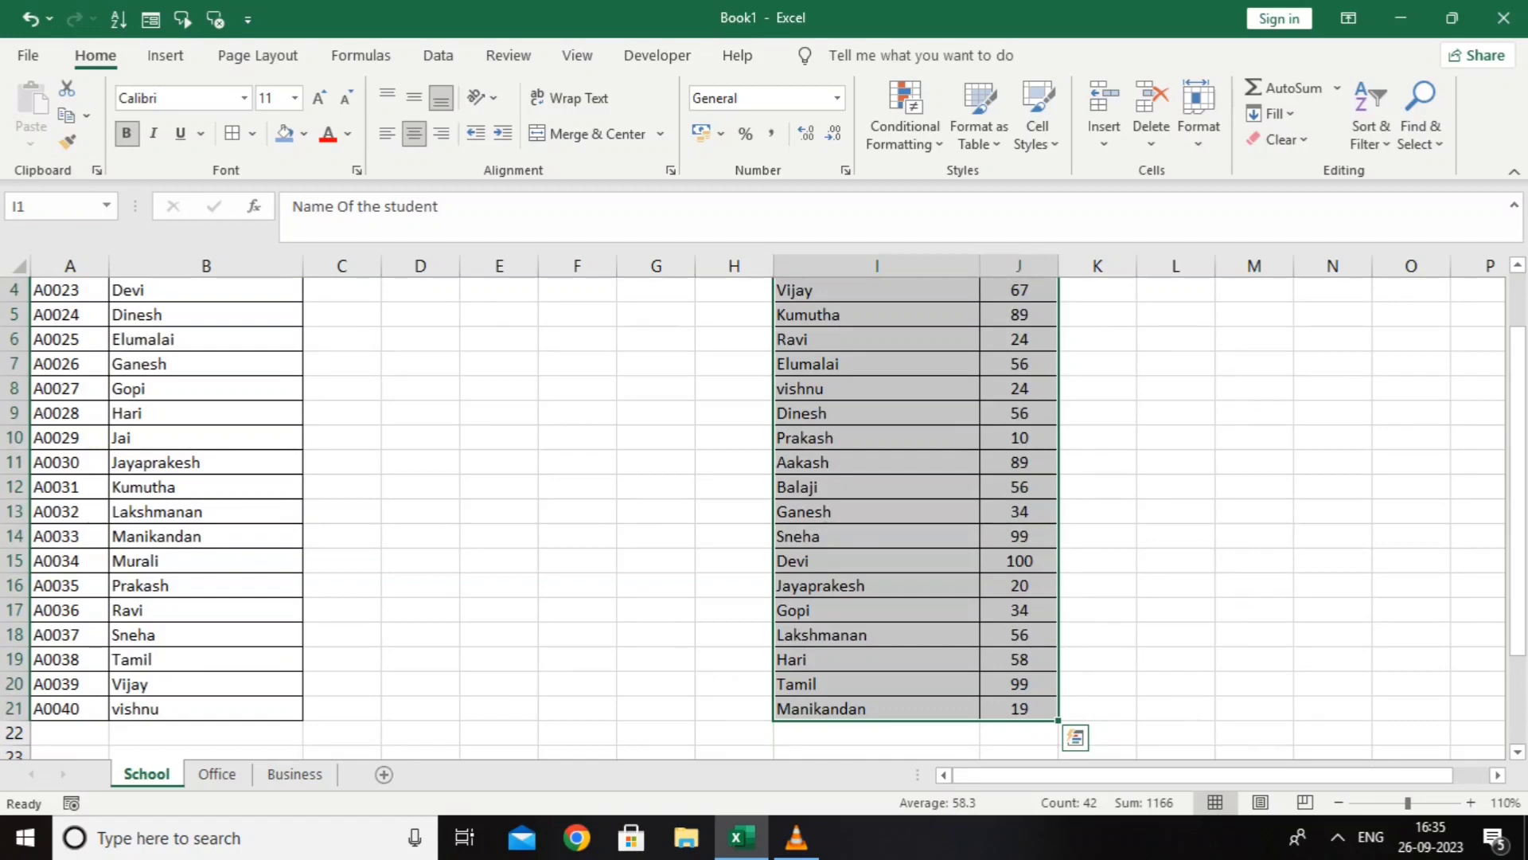
scroll(764, 518, "up", 1)
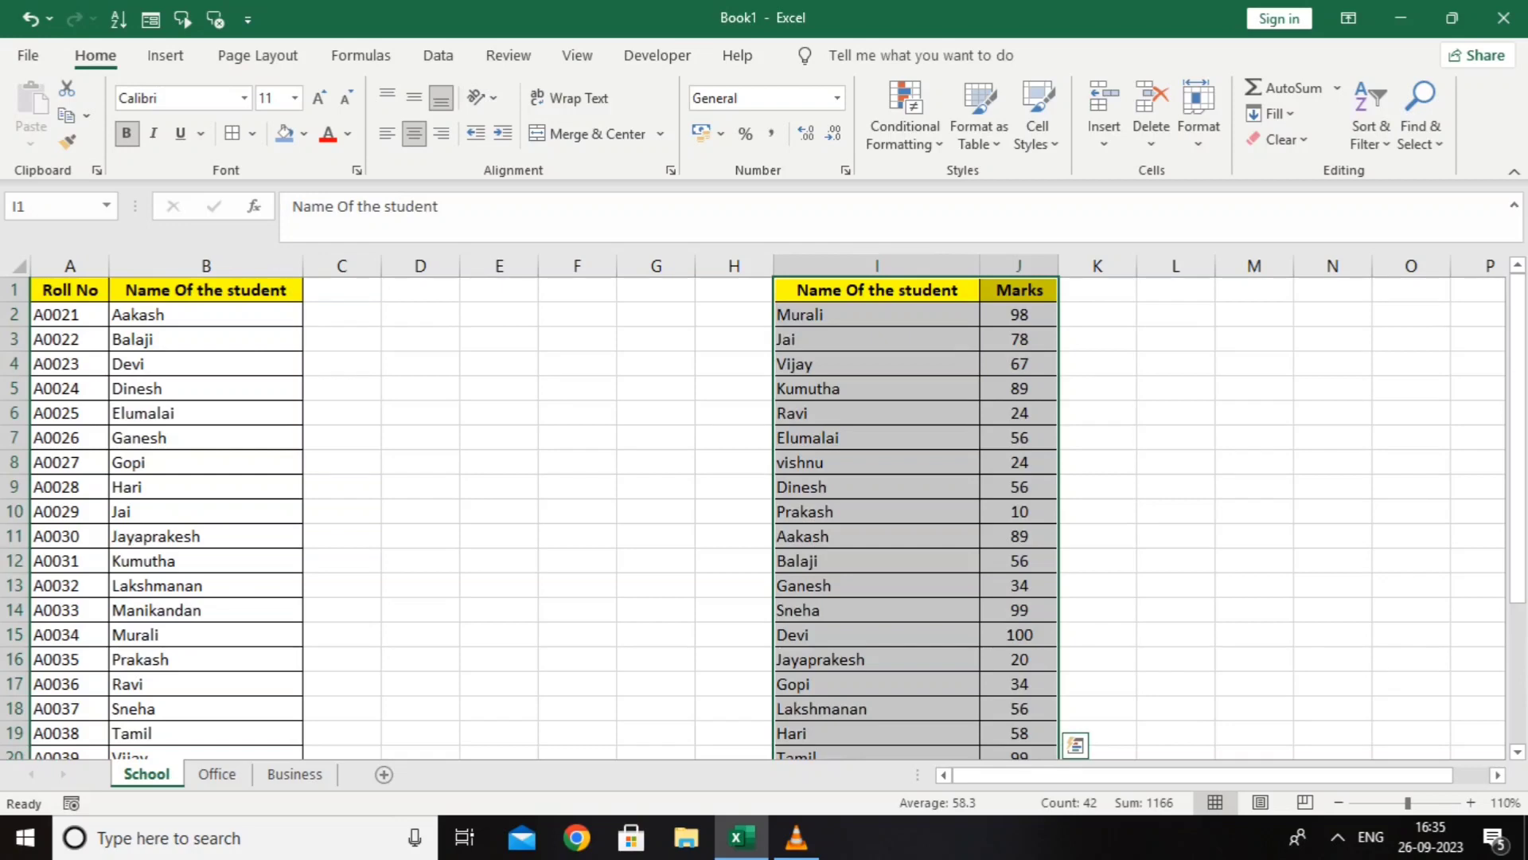
left_click(1370, 120)
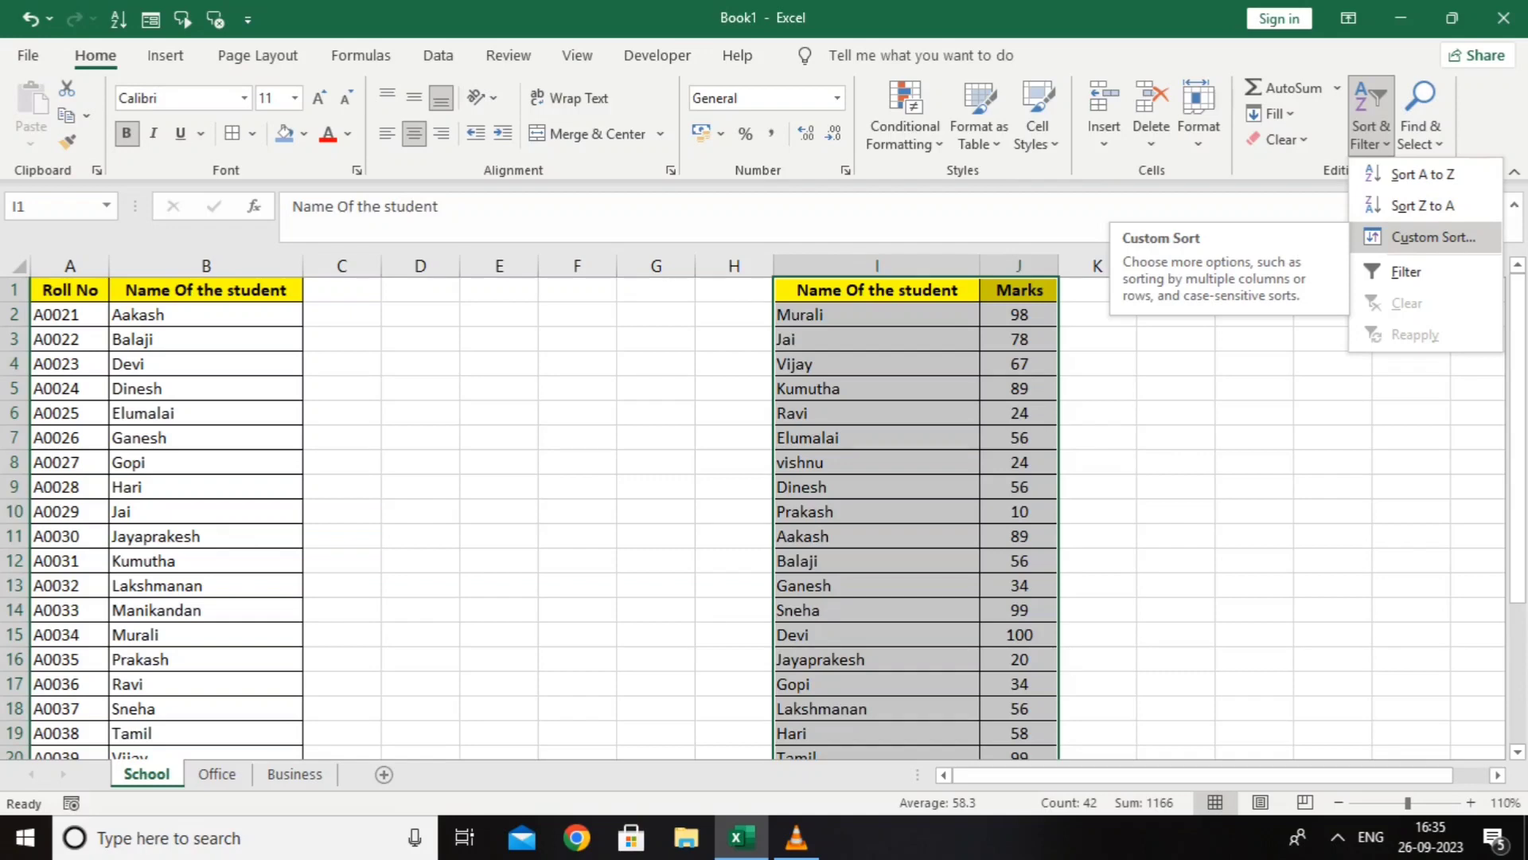
left_click(1432, 237)
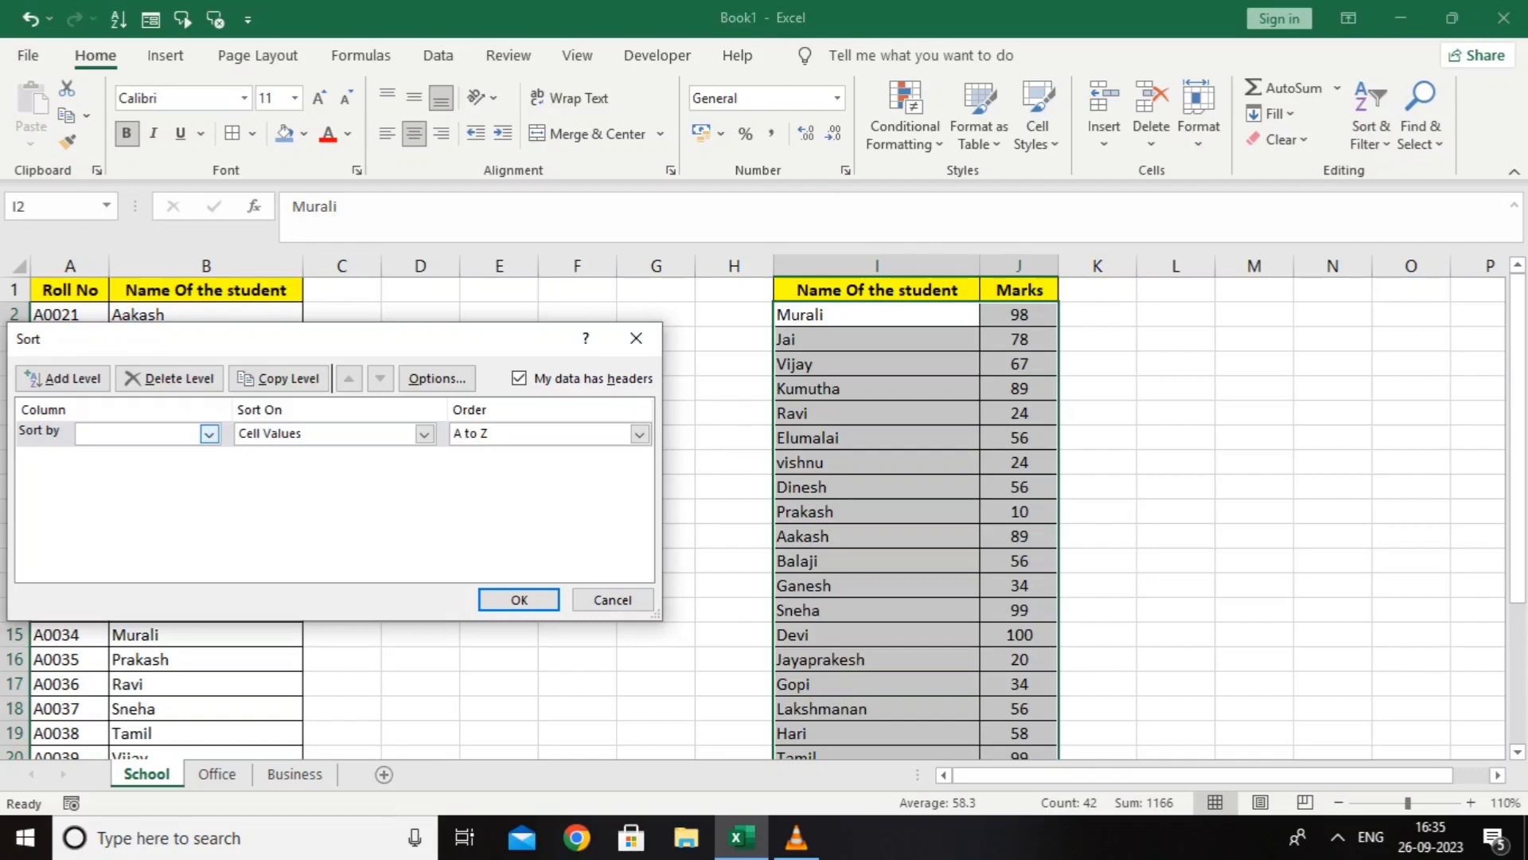
left_click(209, 434)
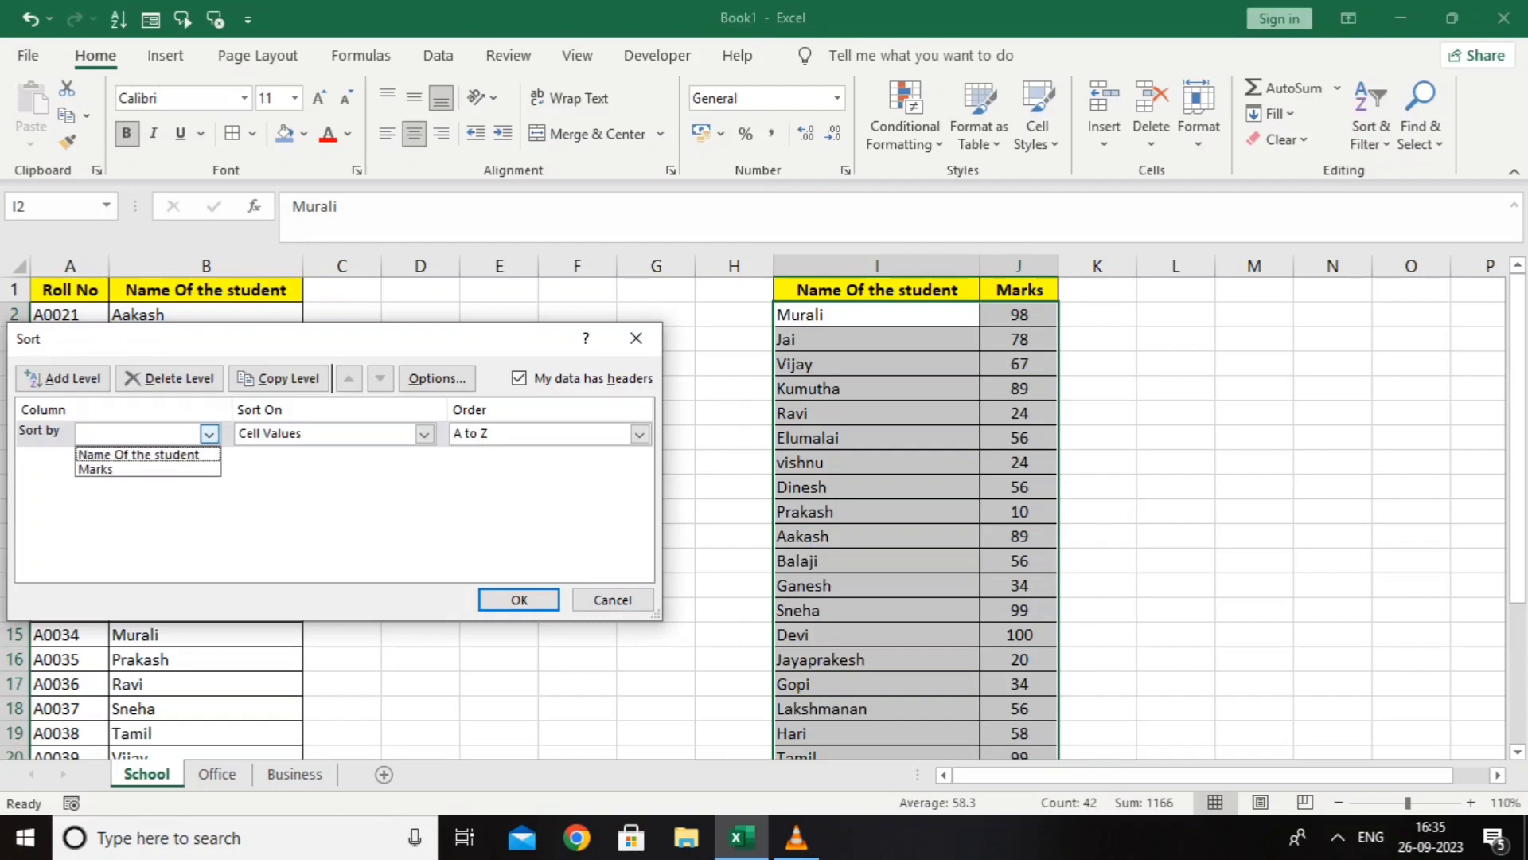
key("Down")
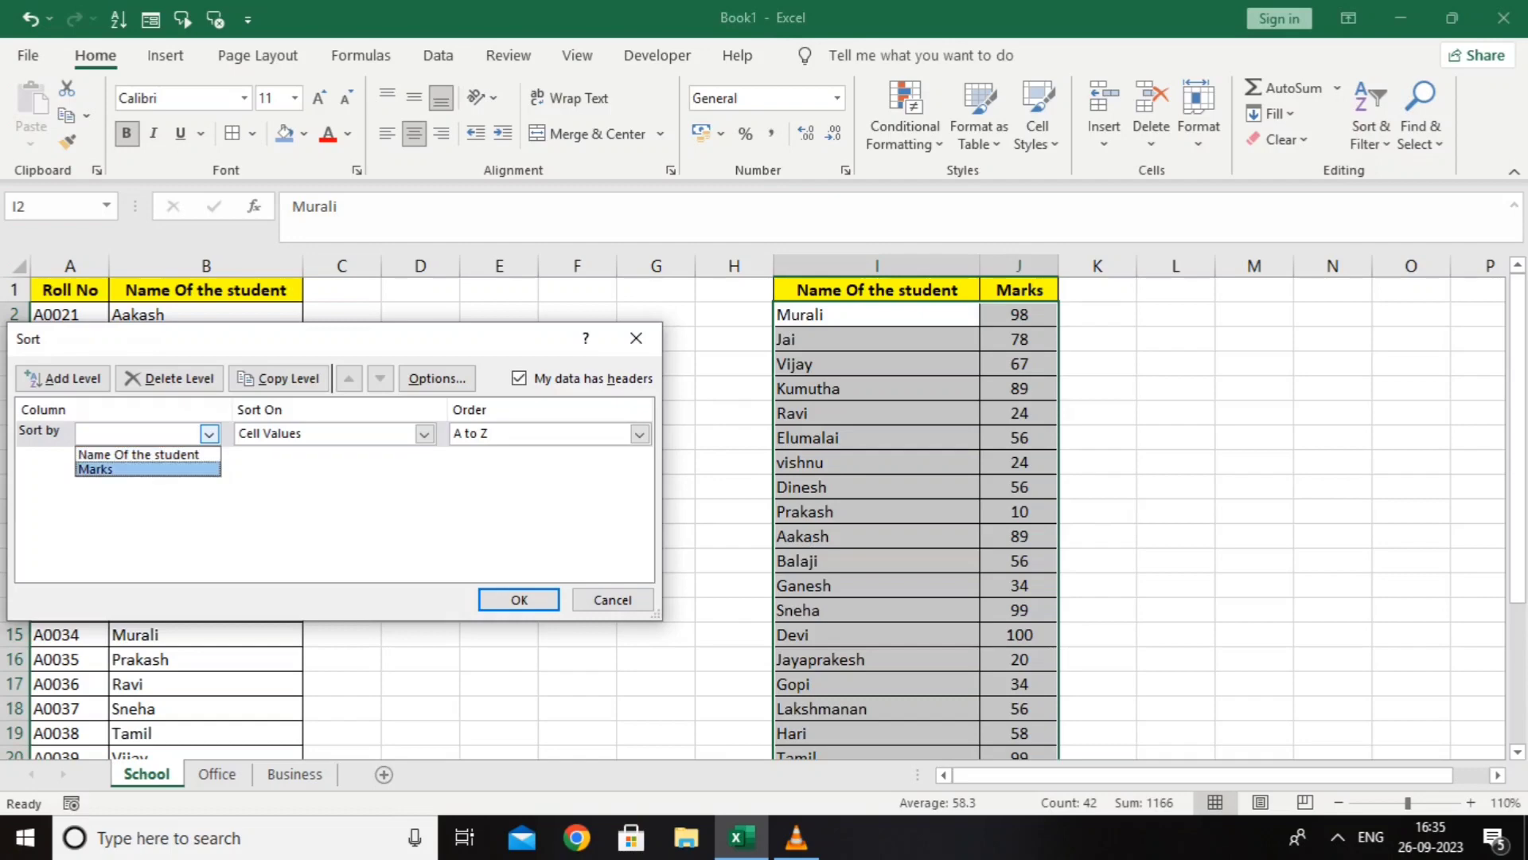
key("Return")
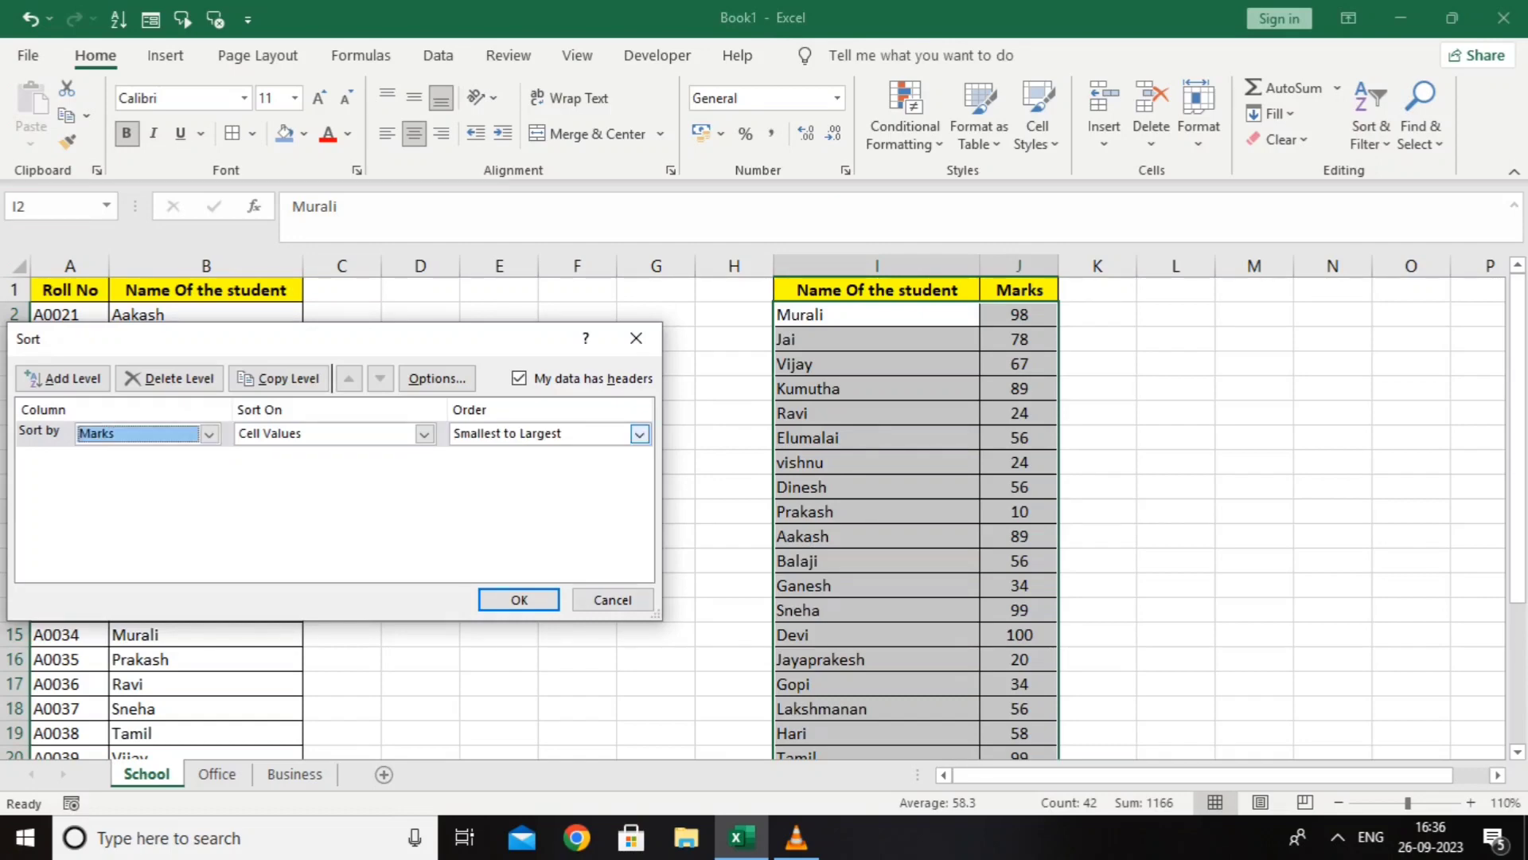
left_click(640, 434)
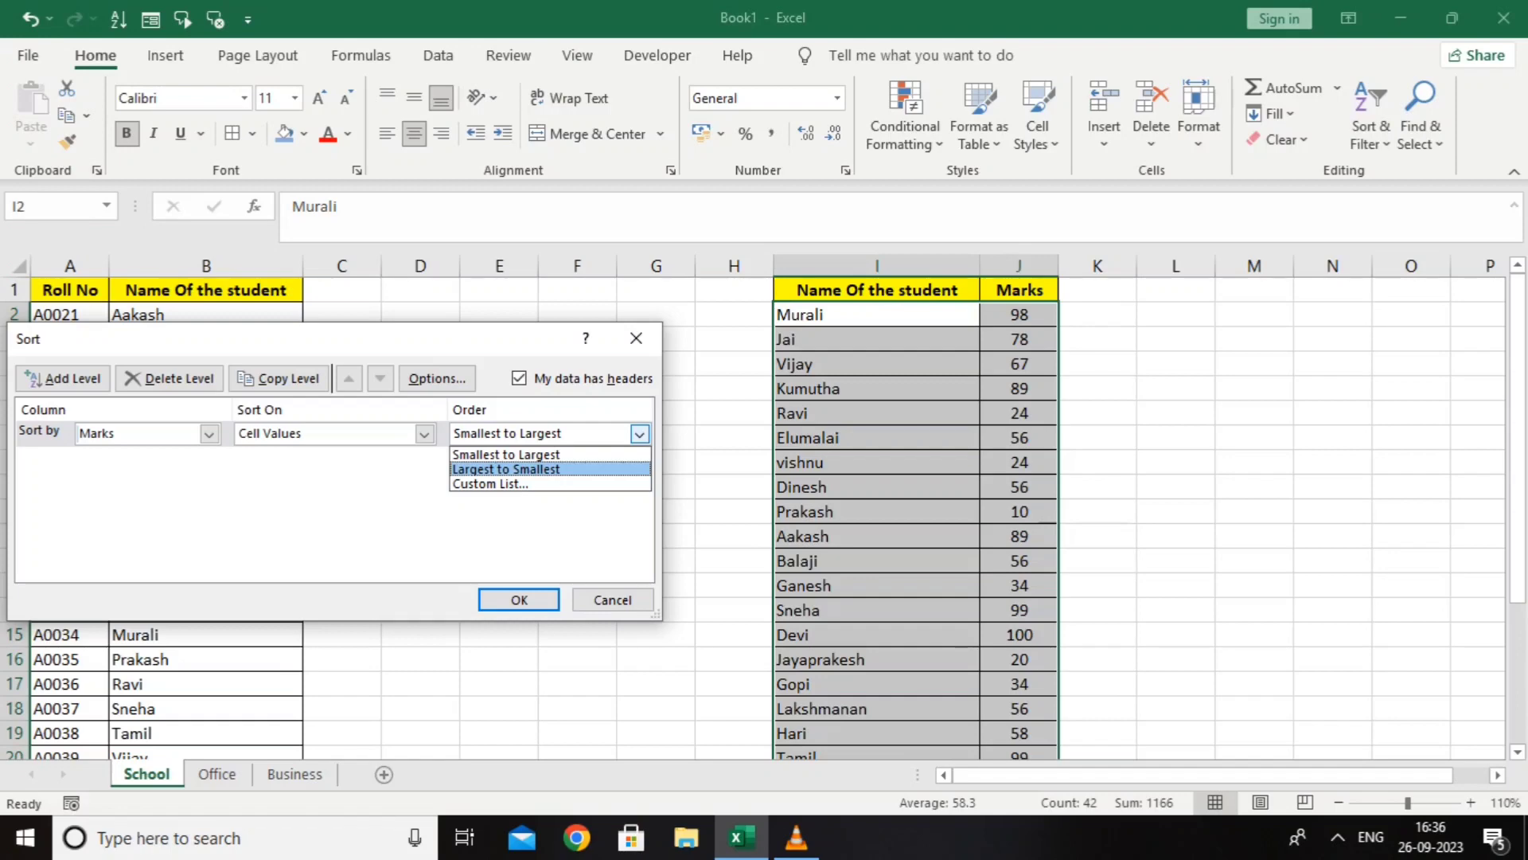
key("Return")
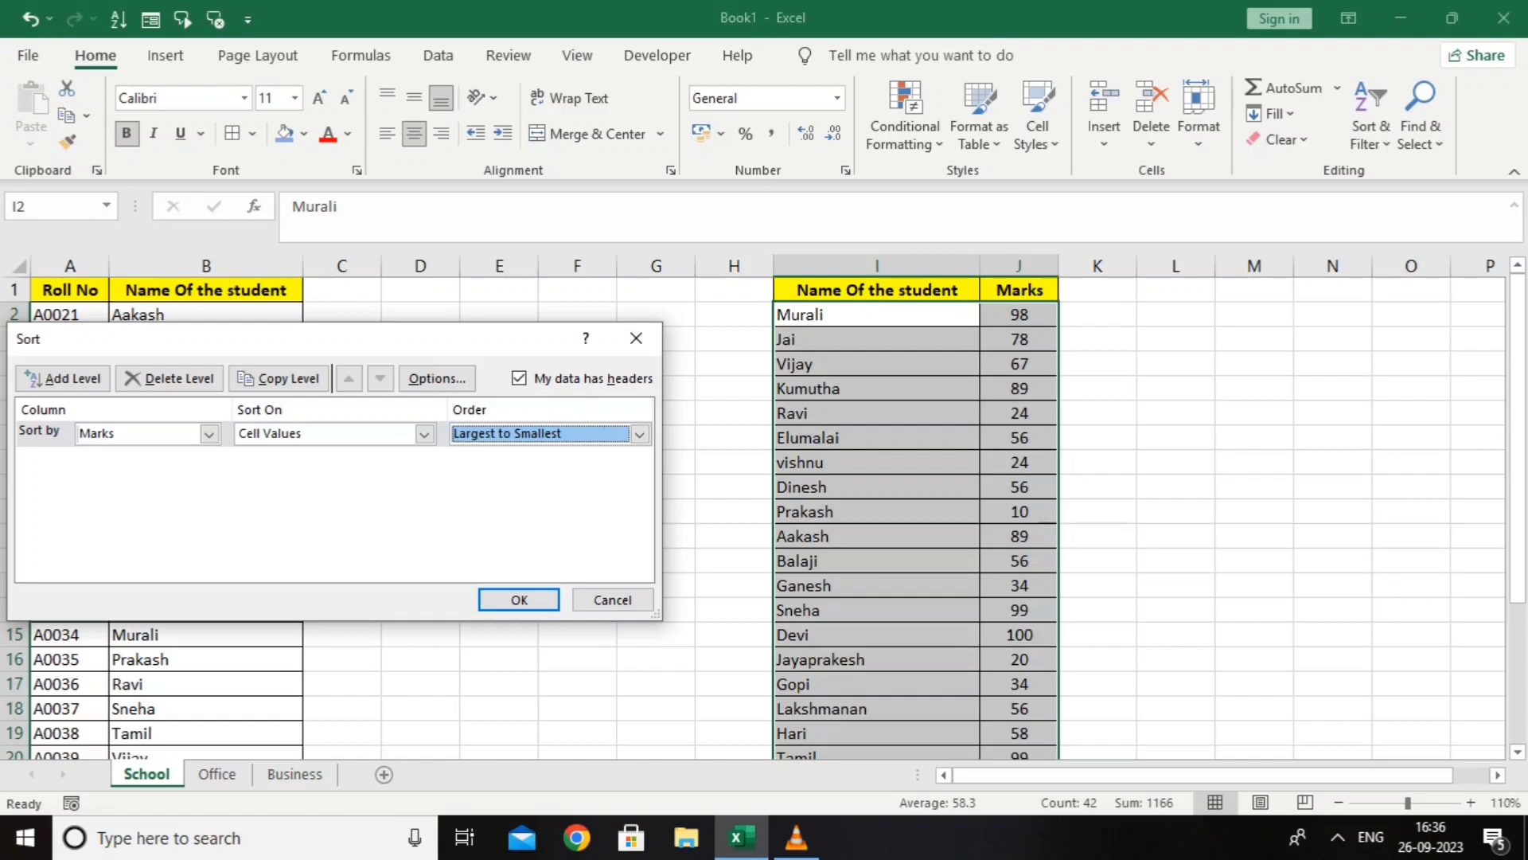
key("Return")
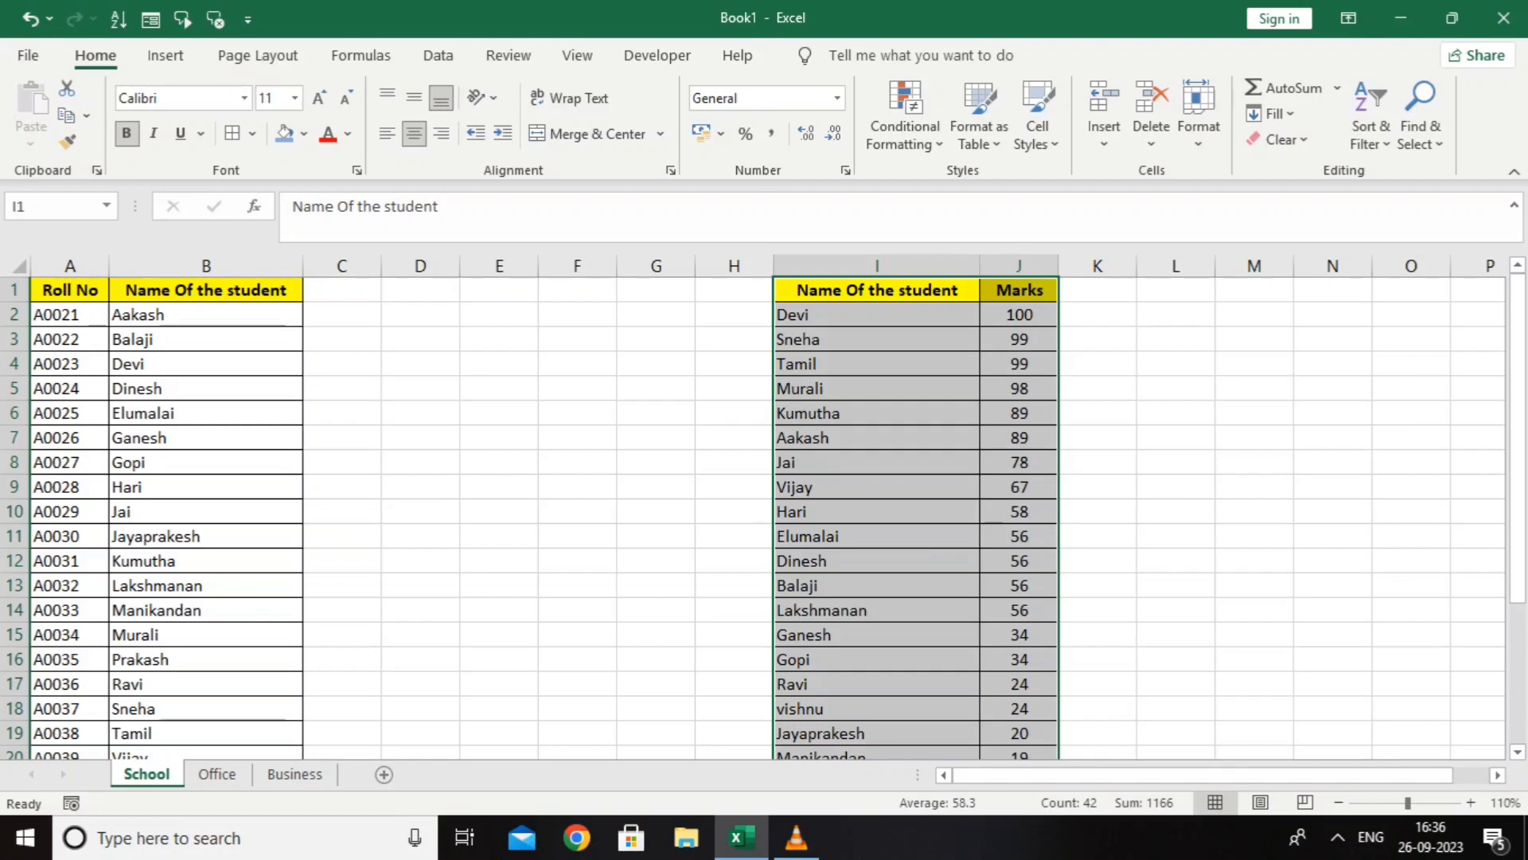
On the Office sheet, custom-sort the employee table A1:D16 by Employee ID on cell values, ordered Smallest to Largest.
key("ctrl+Page_Down")
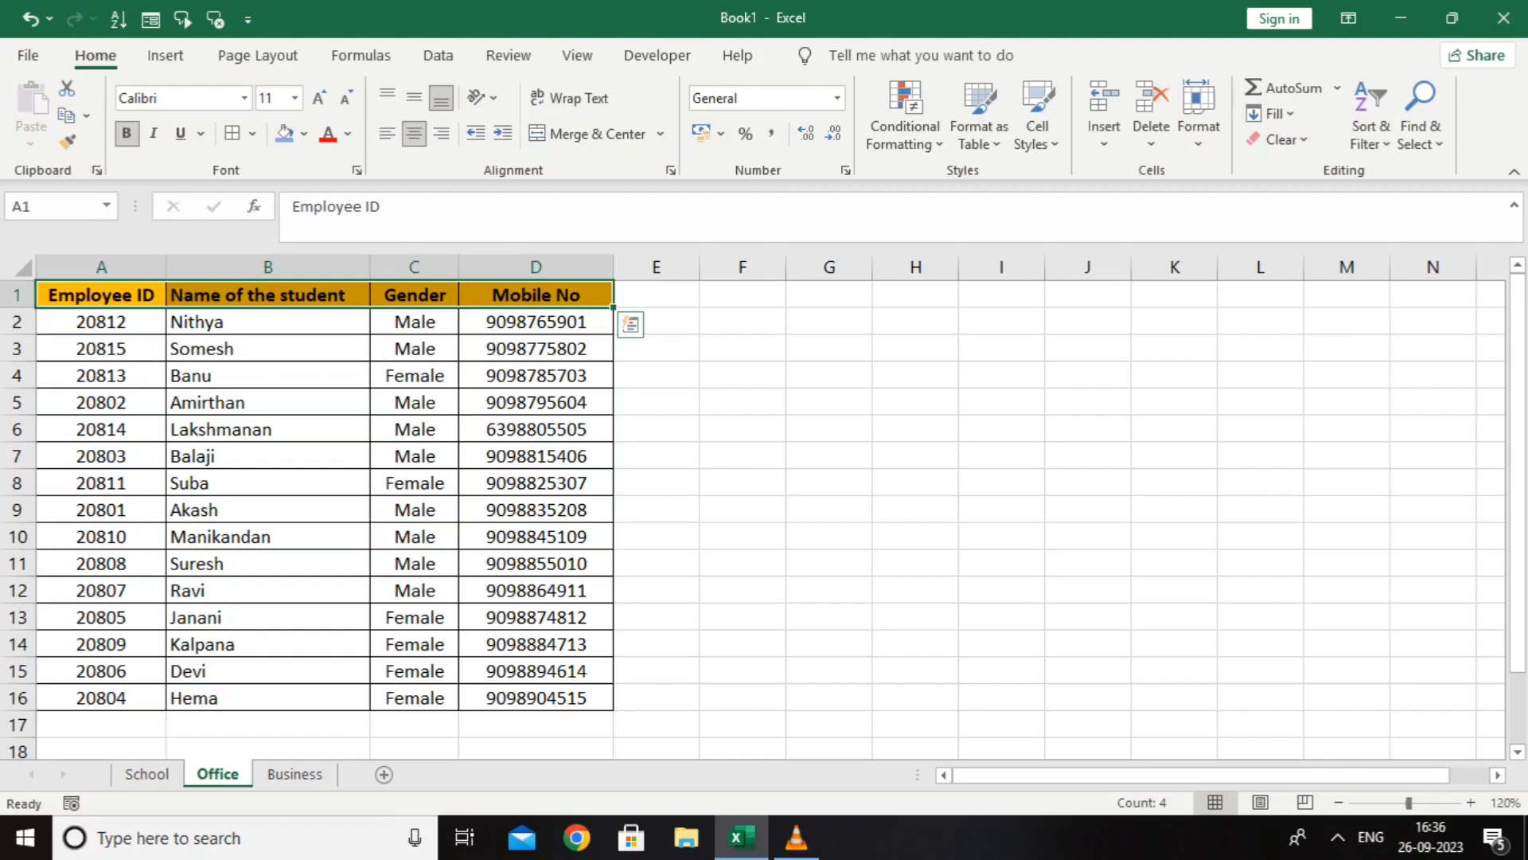
left_click(742, 509)
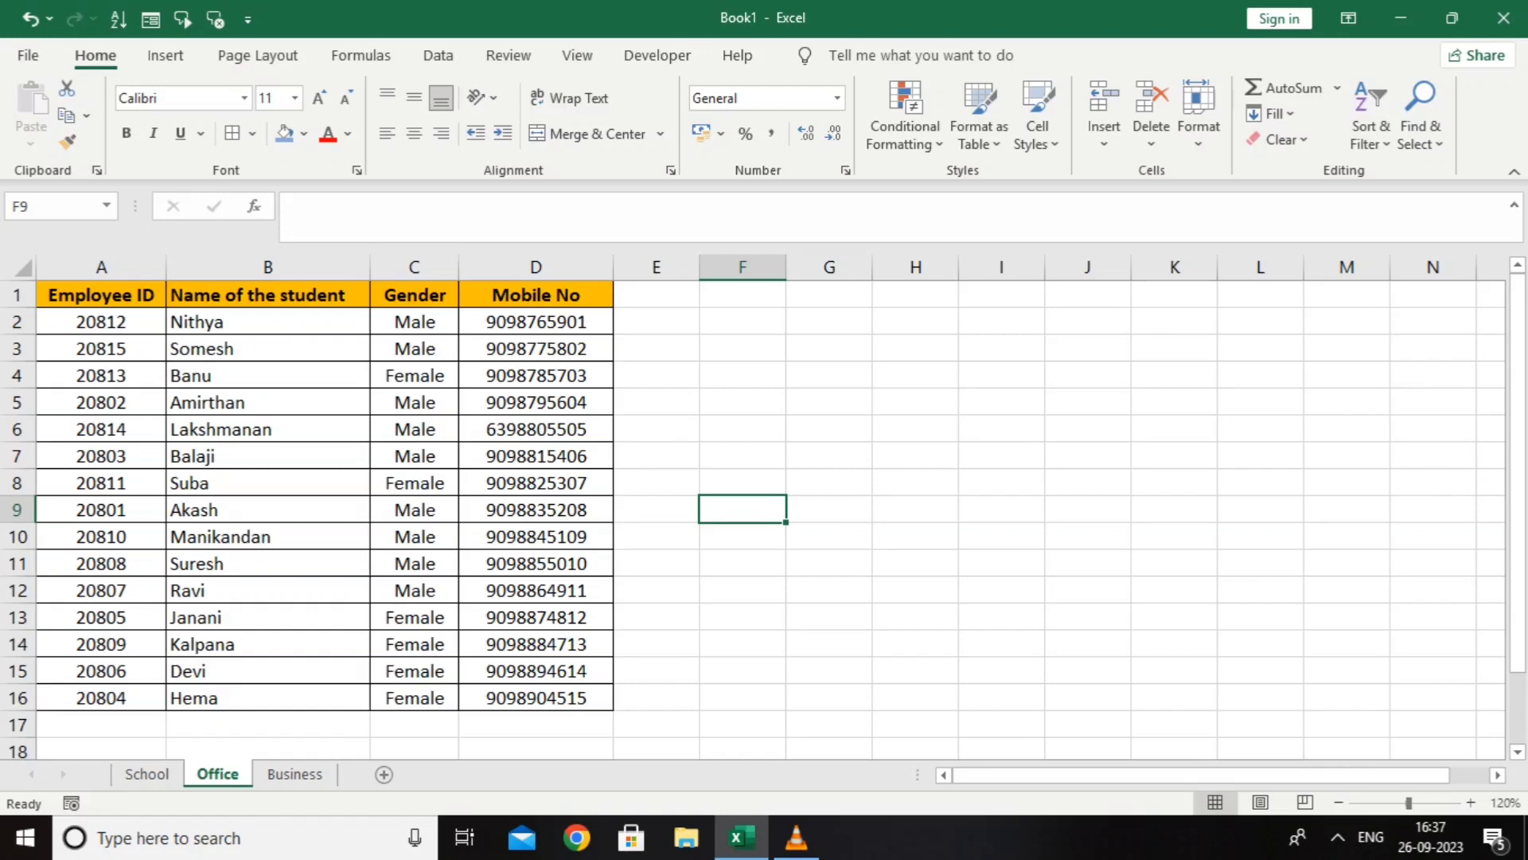
left_click(101, 294)
left_click_drag(101, 294, 536, 697)
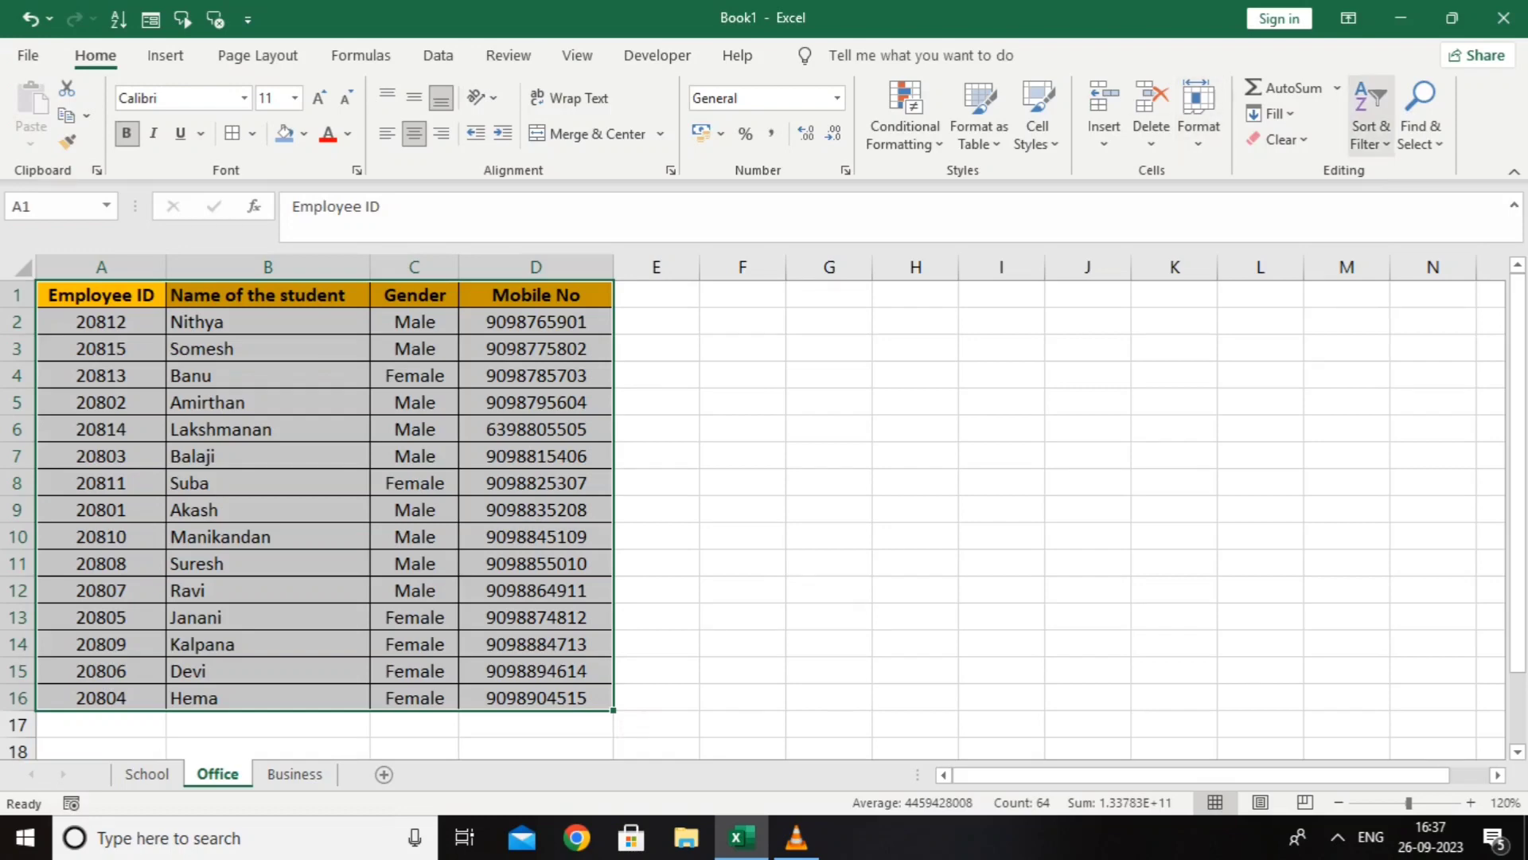
left_click(1371, 119)
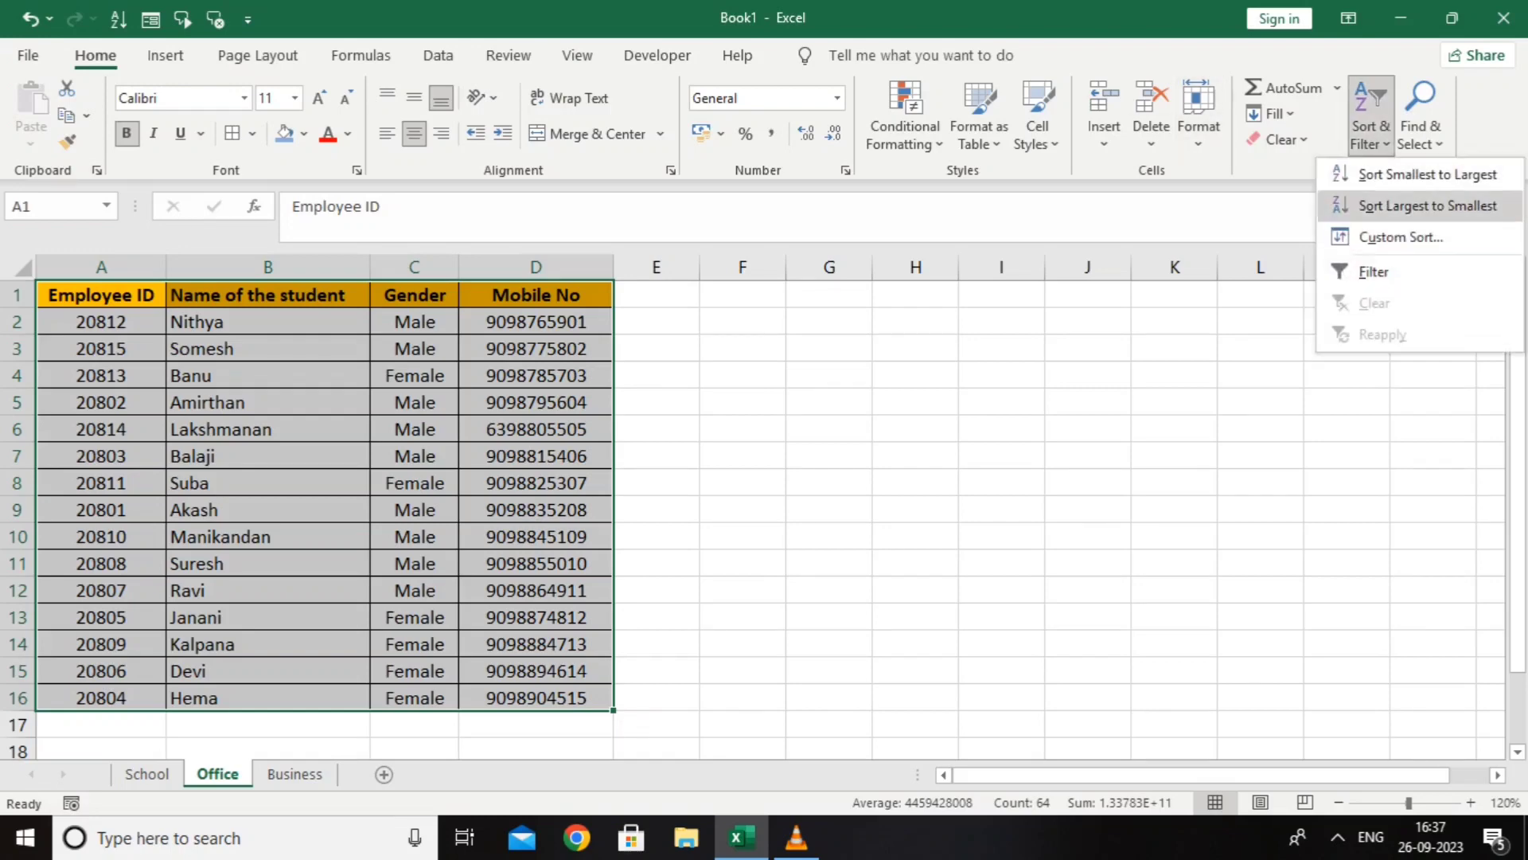
left_click(1401, 237)
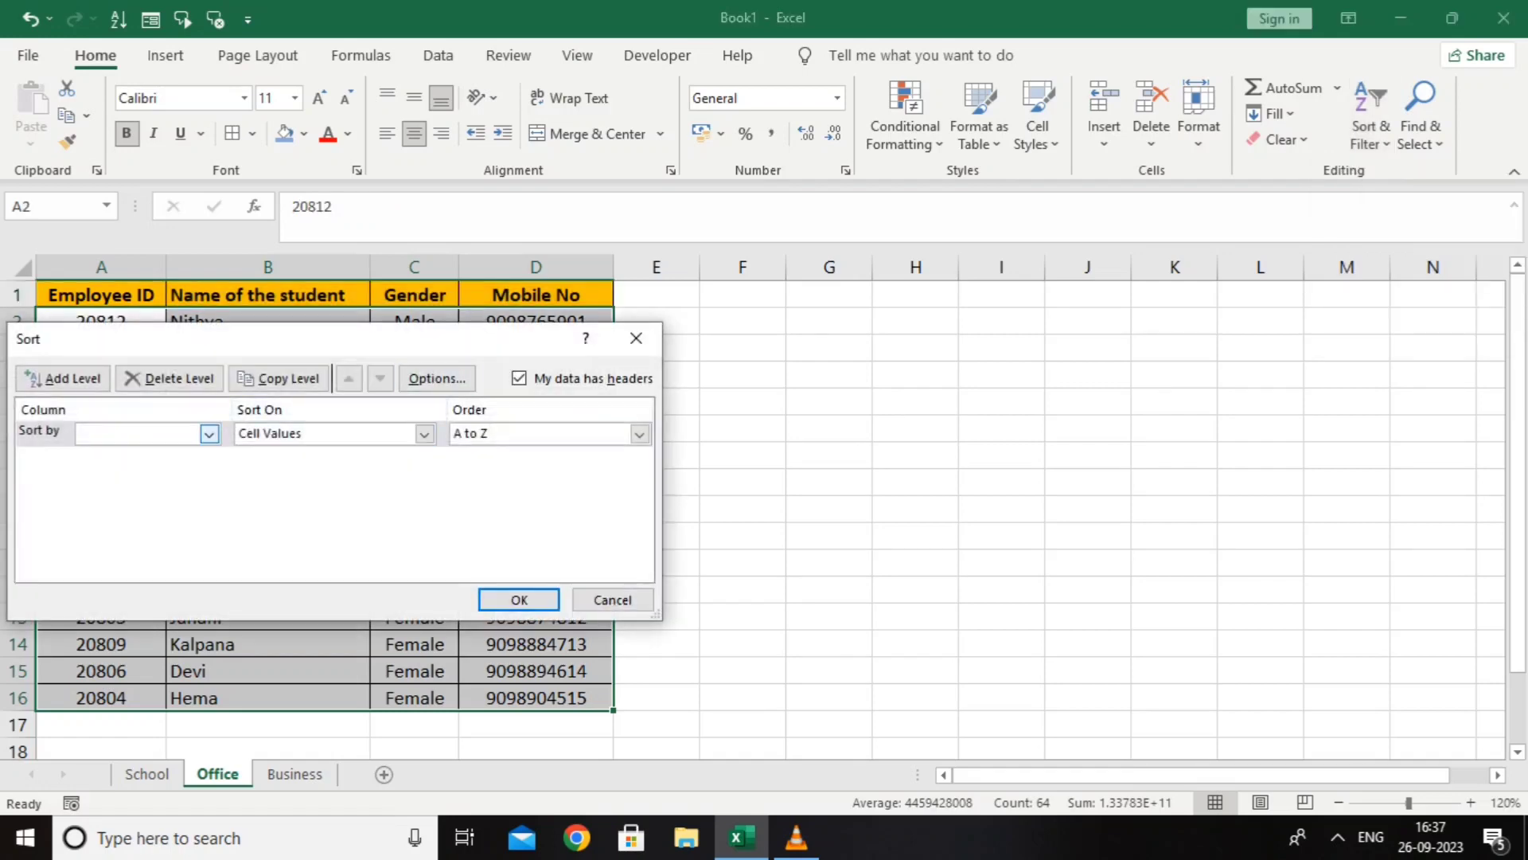
left_click(208, 433)
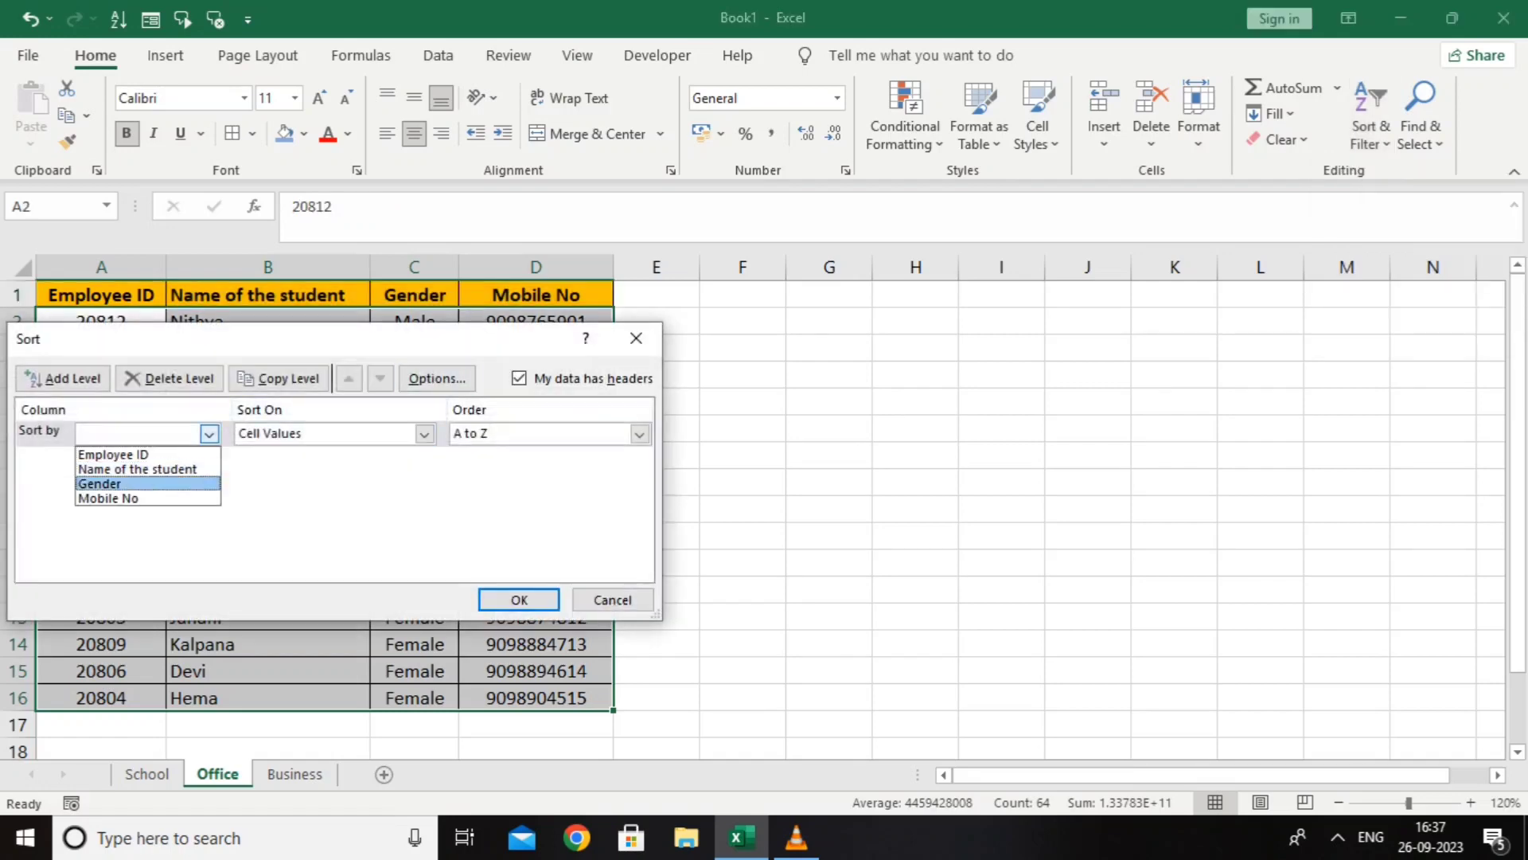
key("Return")
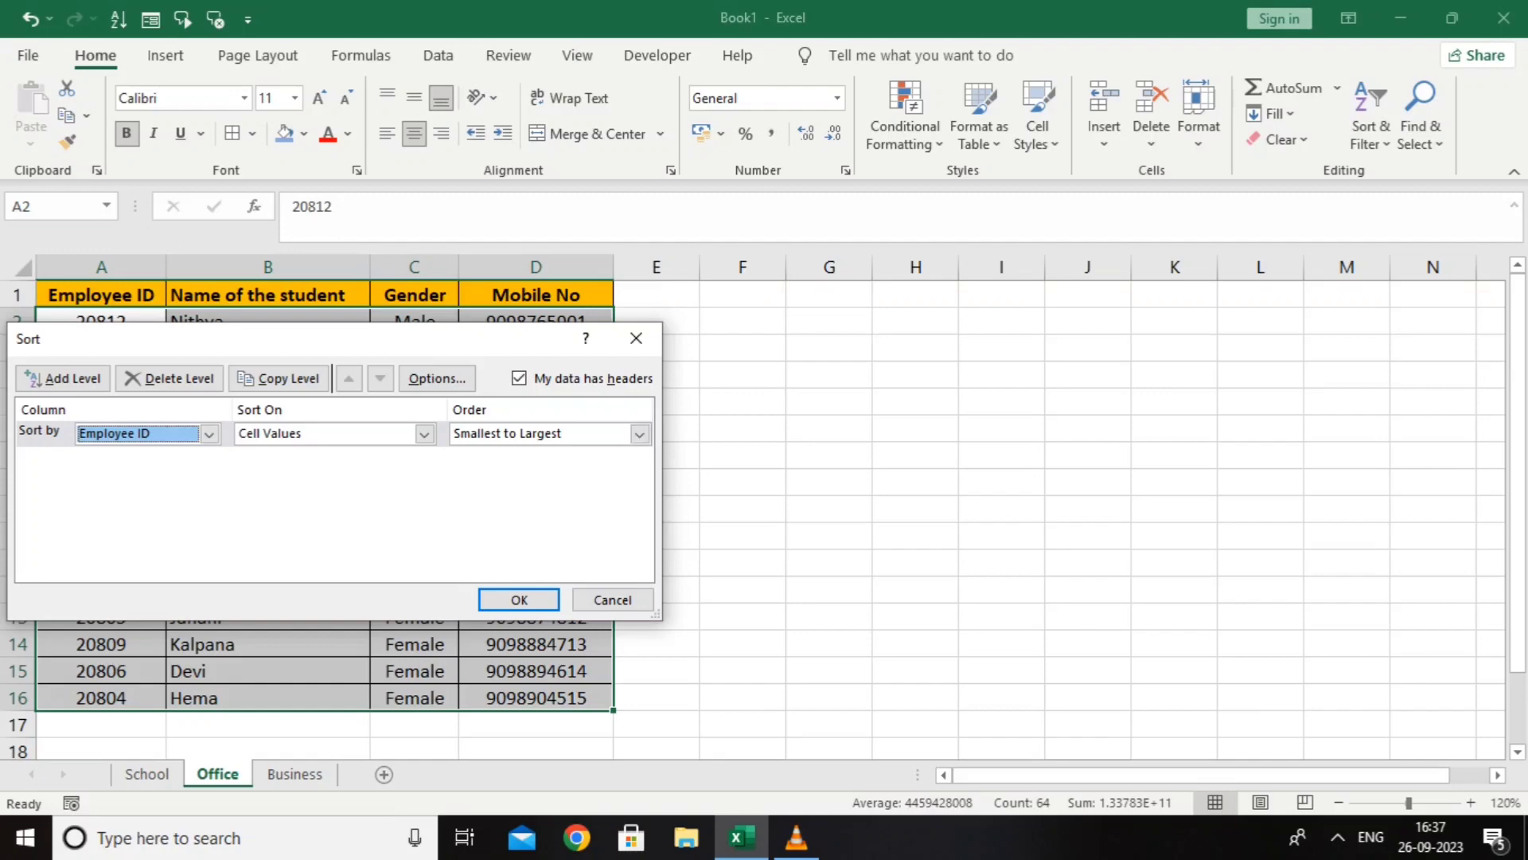
left_click_drag(239, 338, 424, 366)
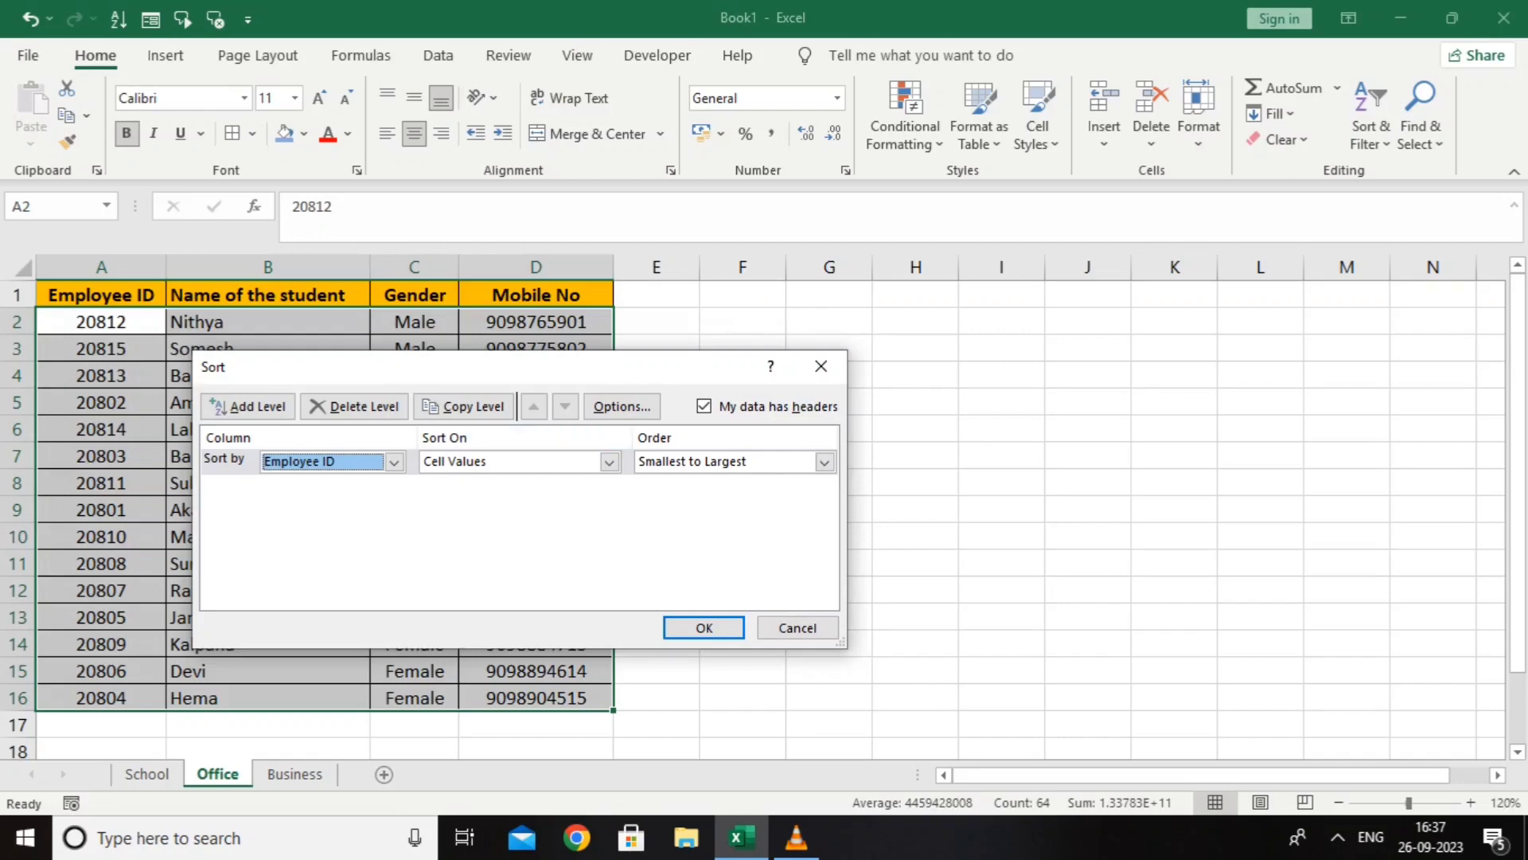
left_click(705, 627)
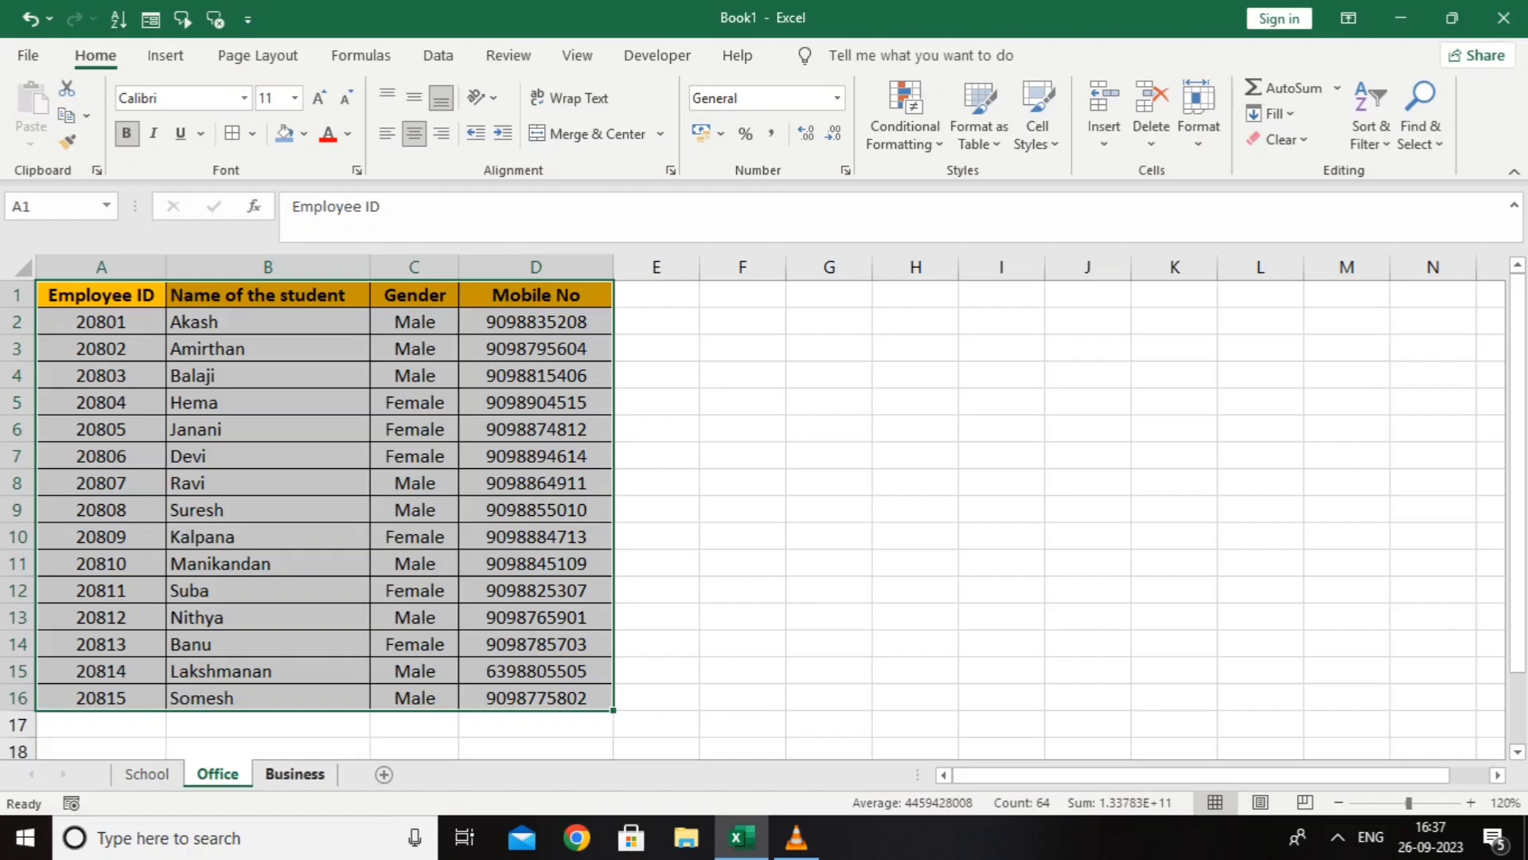
On the Business sheet, custom-sort the branch table A1:B12 by Sales on cell values, ordered Largest to Smallest.
left_click(295, 774)
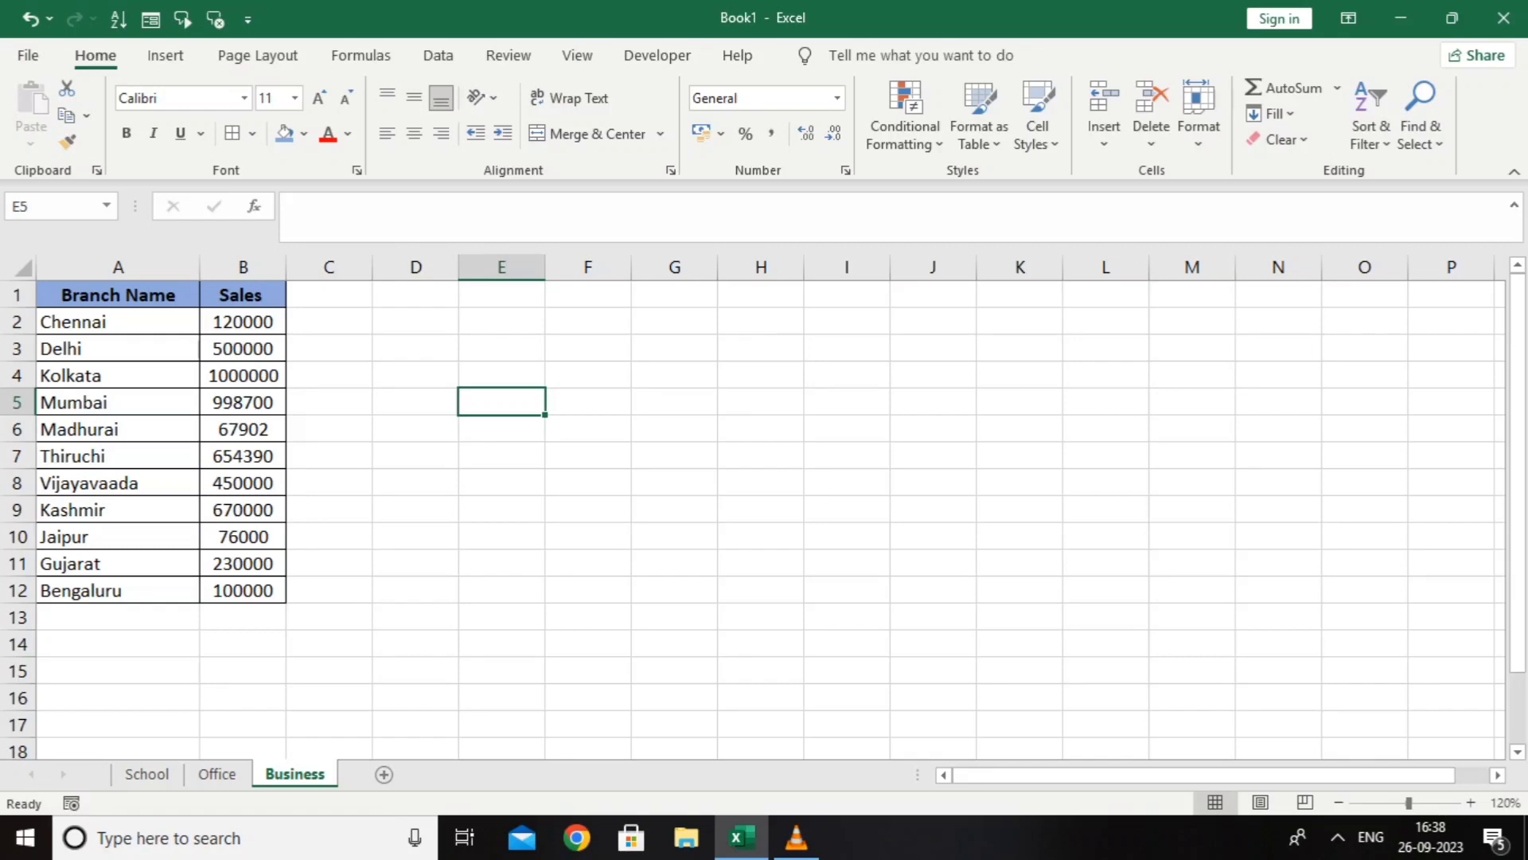
left_click_drag(118, 295, 242, 590)
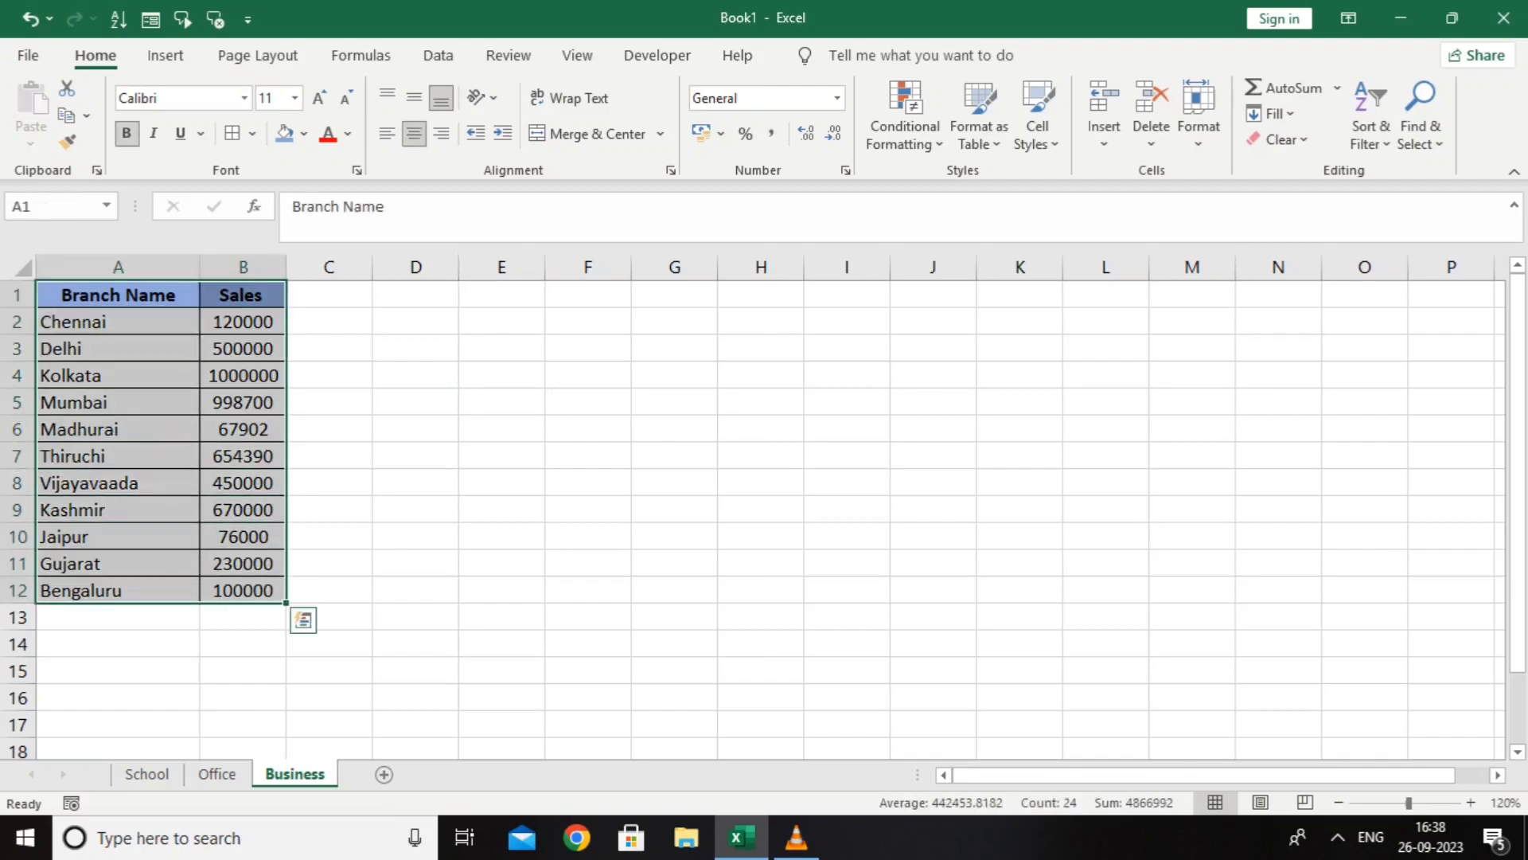
key("shift+F10")
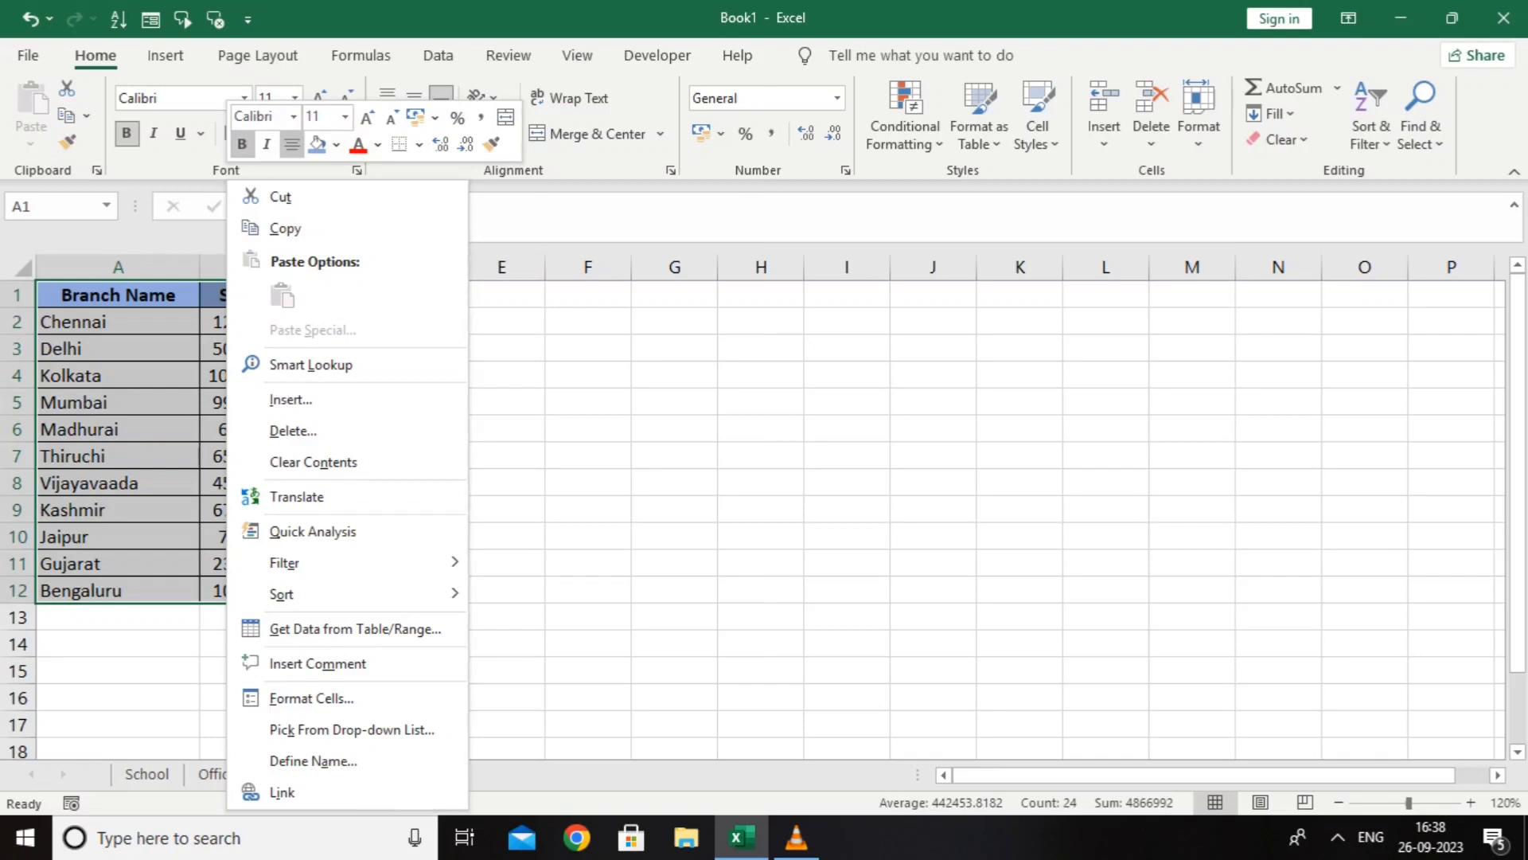
mouse_move(318, 594)
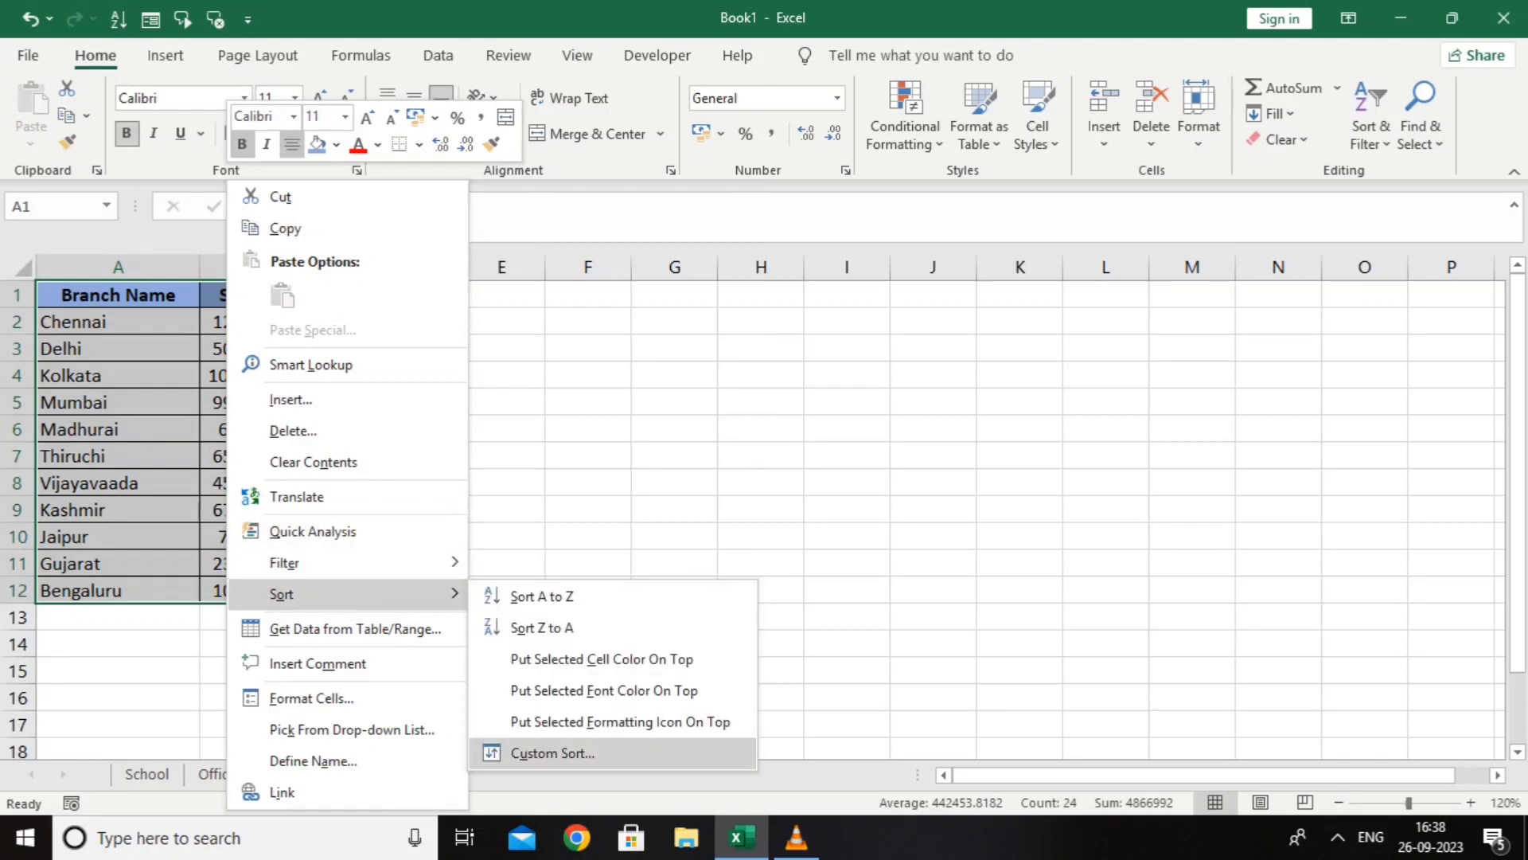
left_click(552, 753)
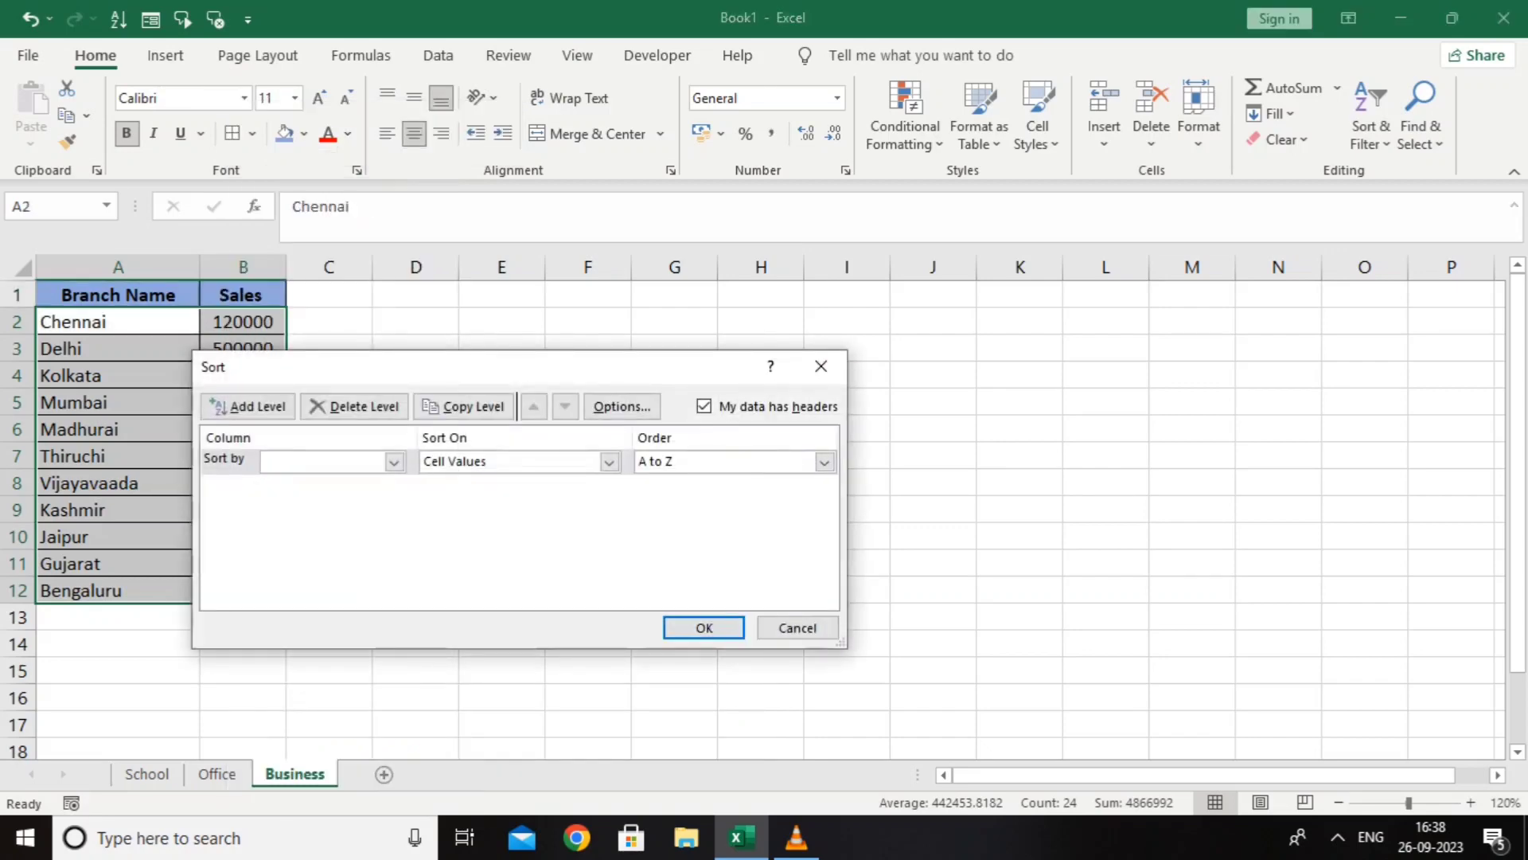
left_click(394, 462)
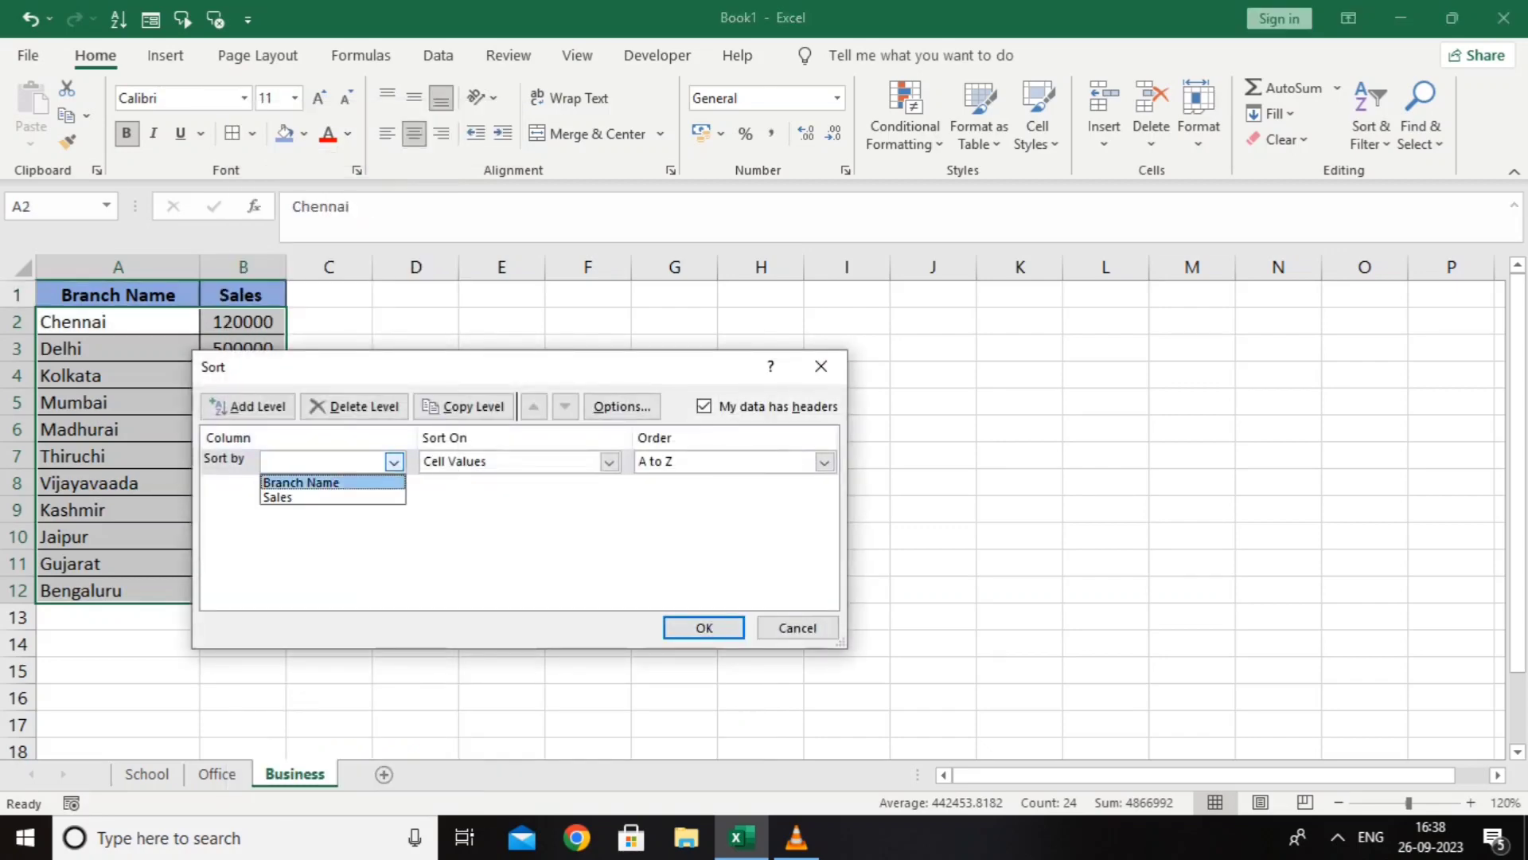
left_click(277, 496)
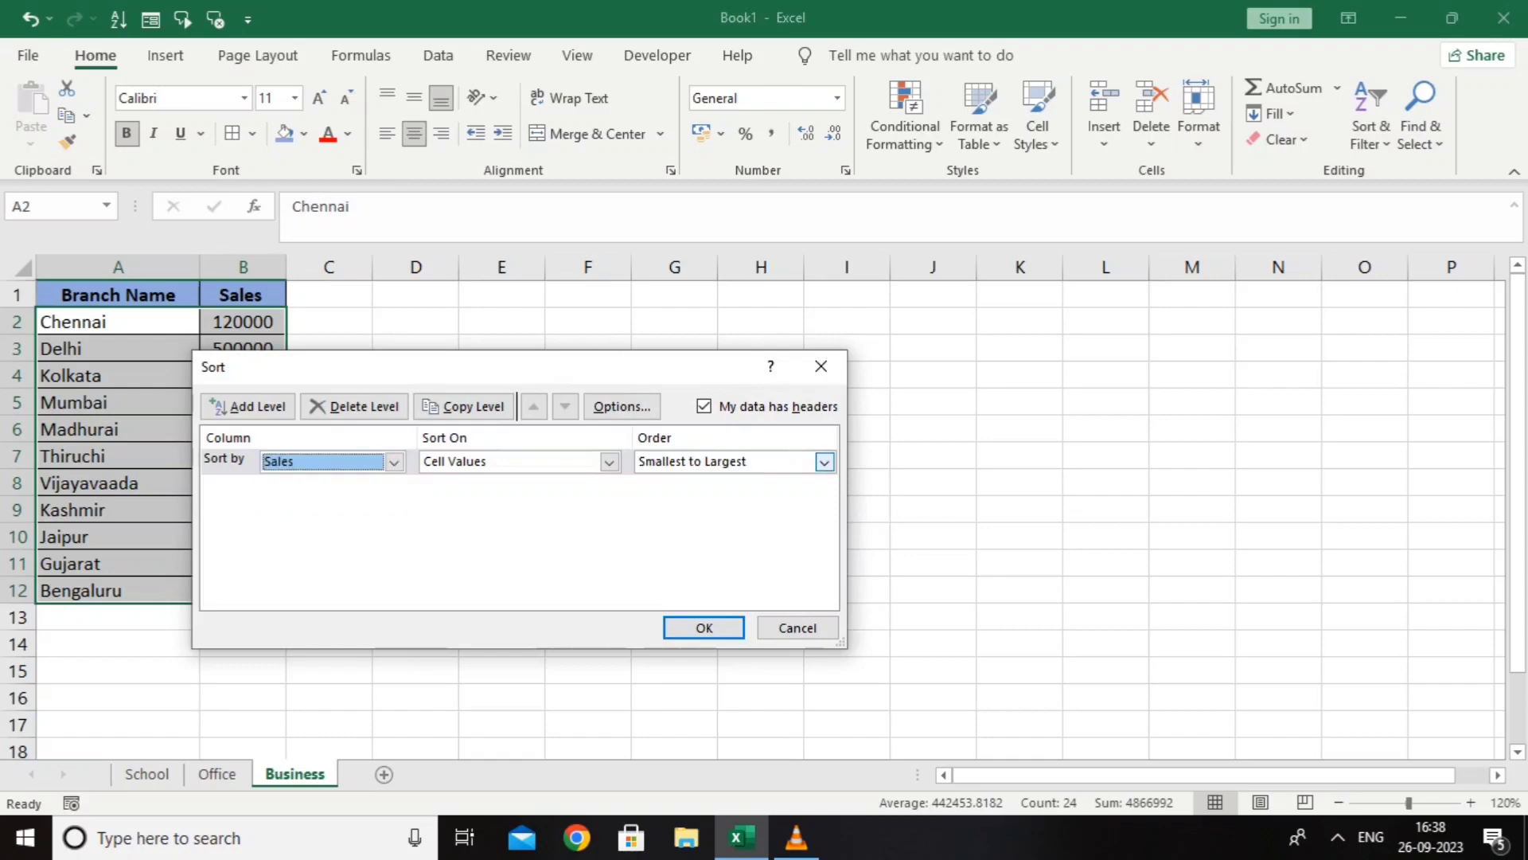
left_click(825, 462)
left_click(691, 497)
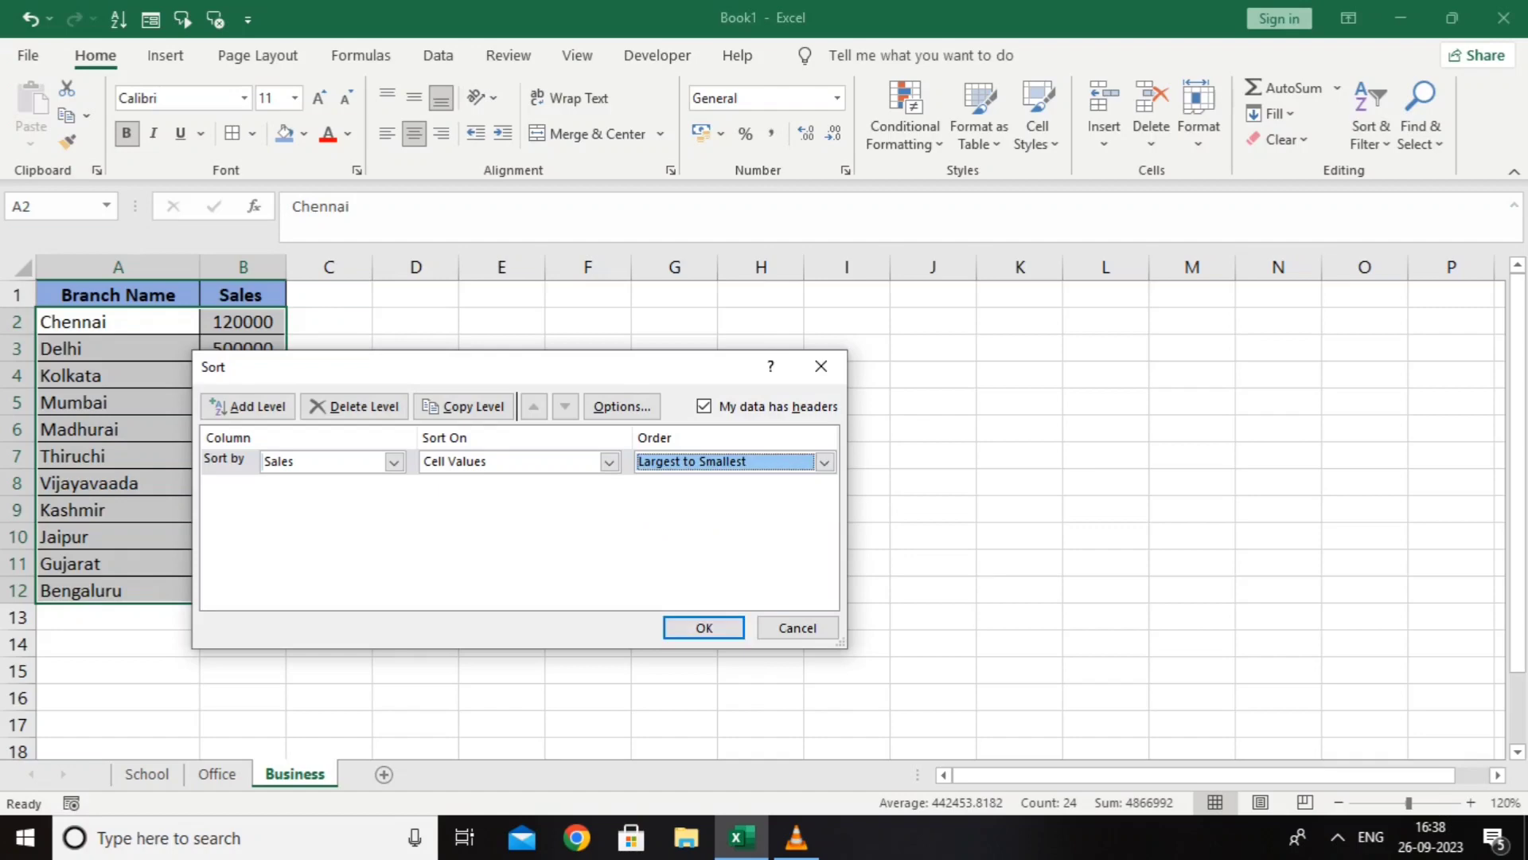
left_click(703, 627)
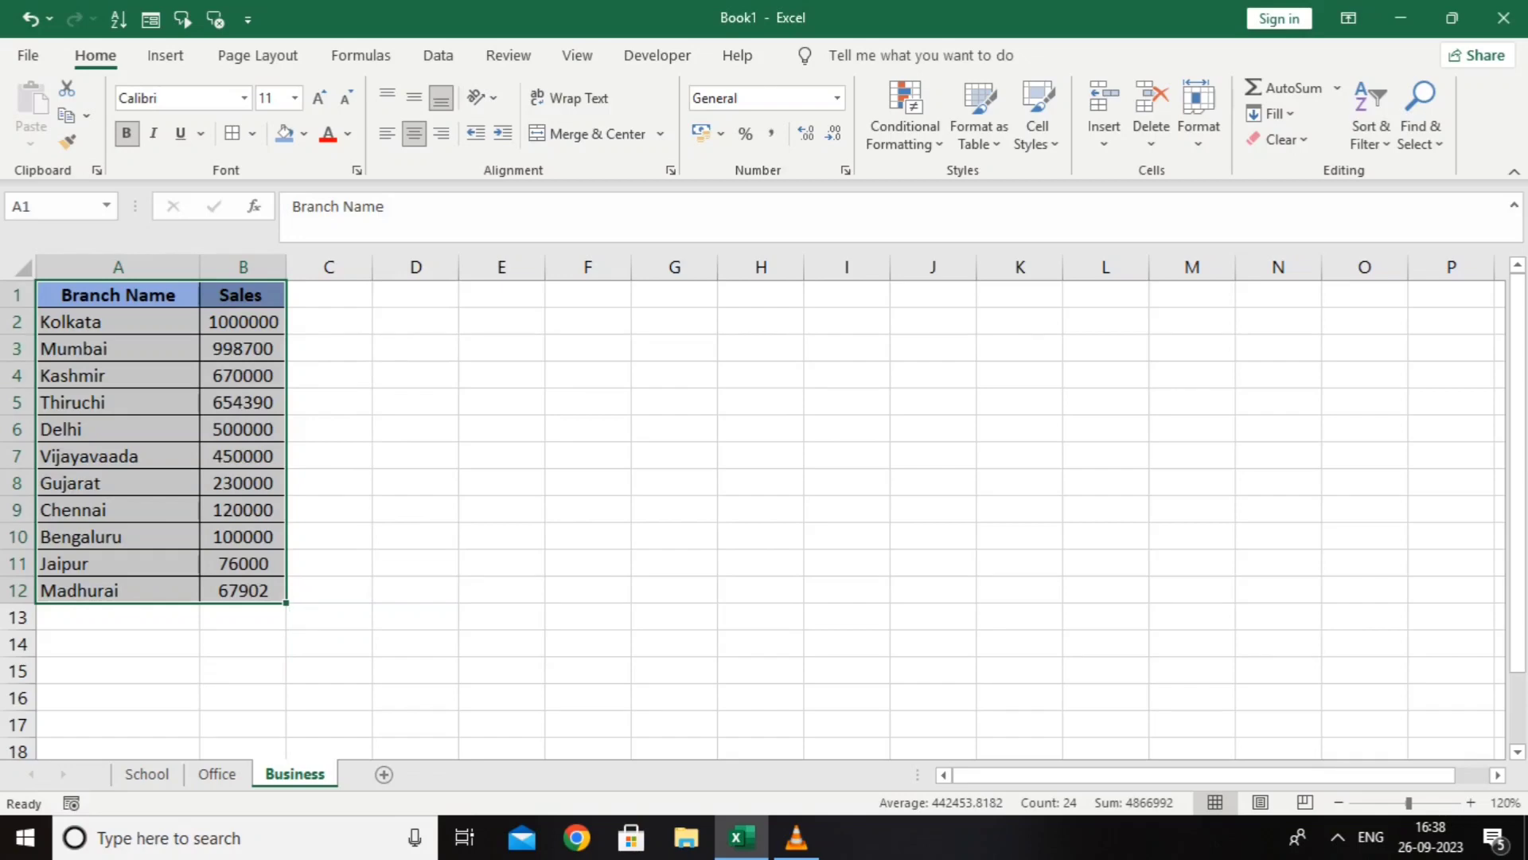
left_click(117, 321)
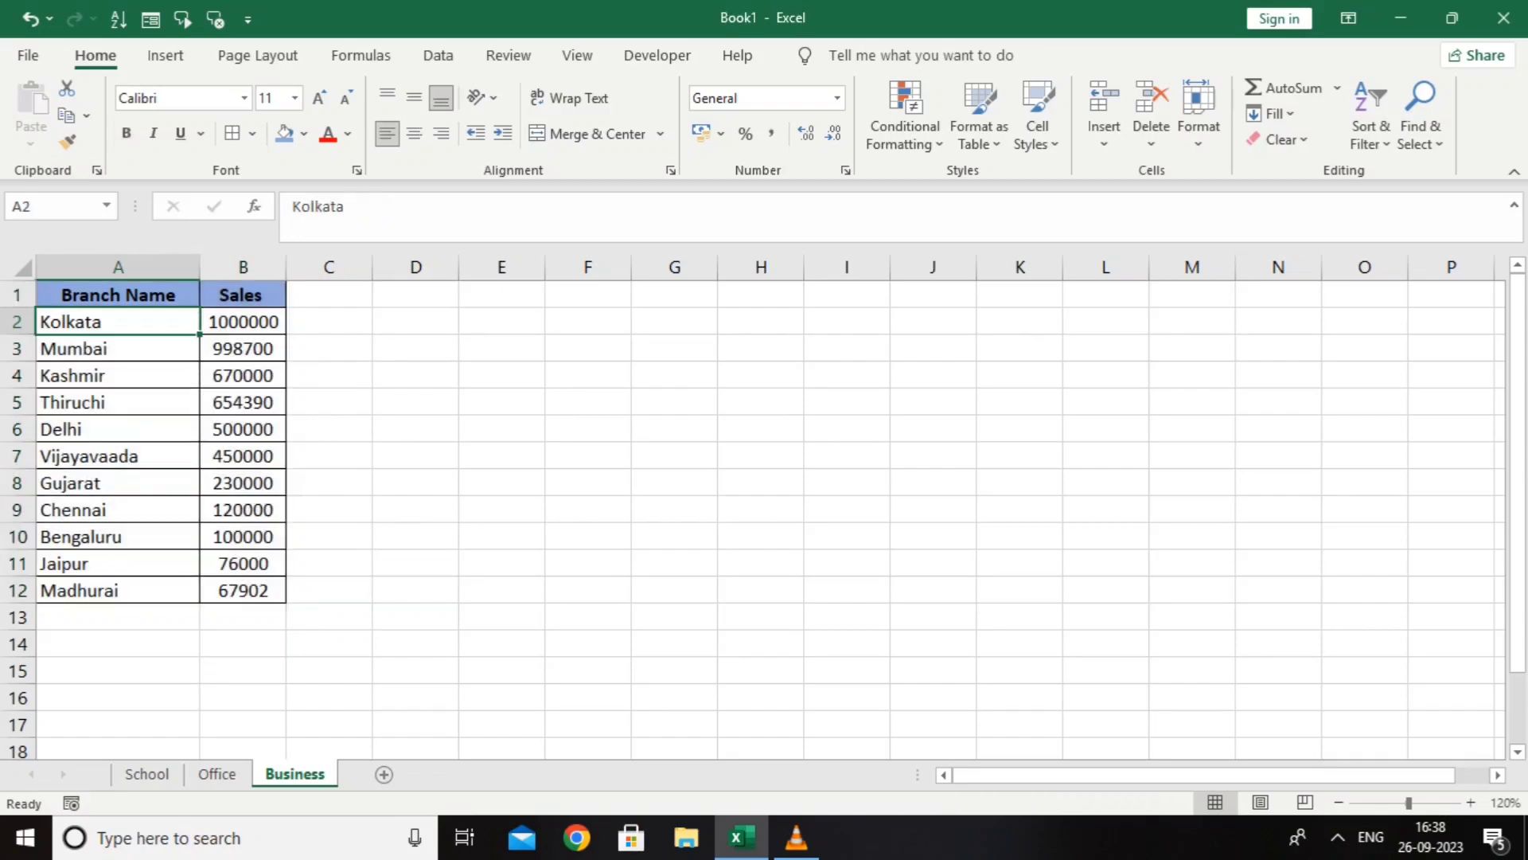